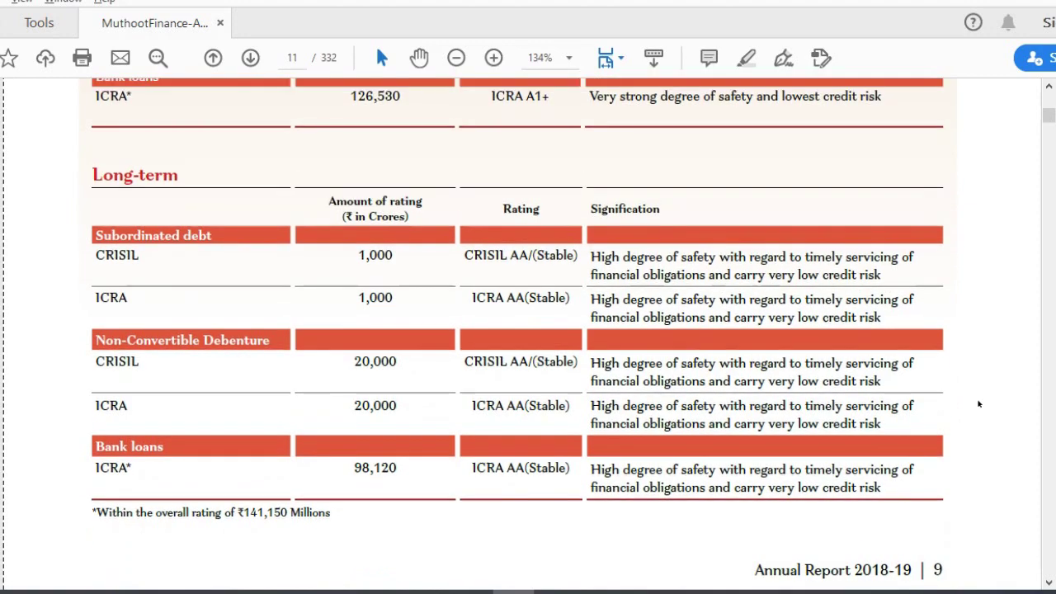
- Review the short-term and long-term credit rating tables in the annual report
scroll(979, 403, up, 3)
scroll(979, 403, down, 3)
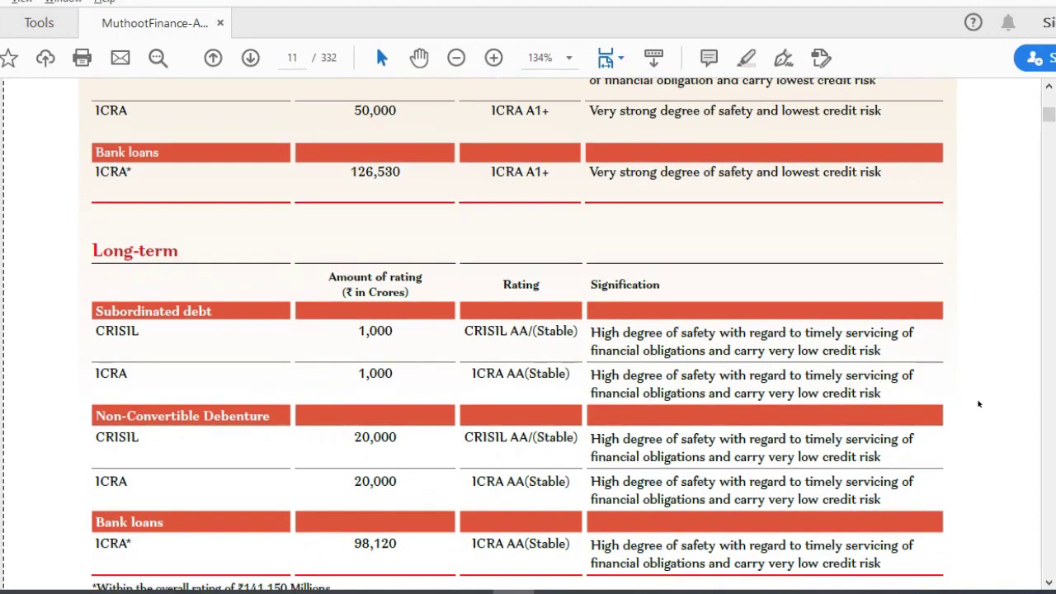
scroll(979, 403, up, 1)
scroll(979, 403, up, 4)
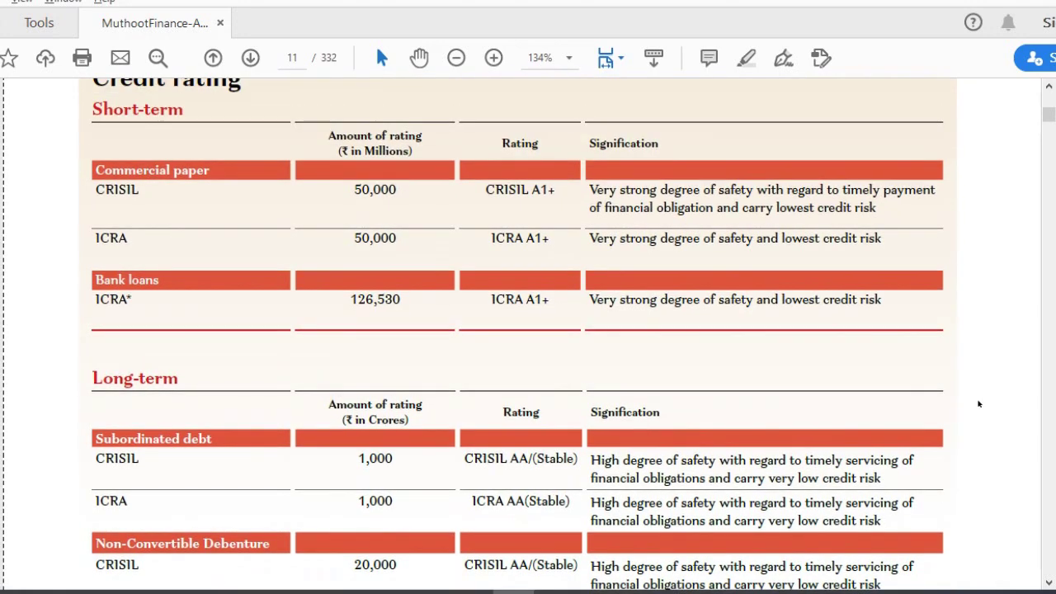
- Examine the five-year gold loan portfolio and revenue figures under Balance sheet metrics, selecting each chart's values for emphasis
scroll(979, 403, down, 3)
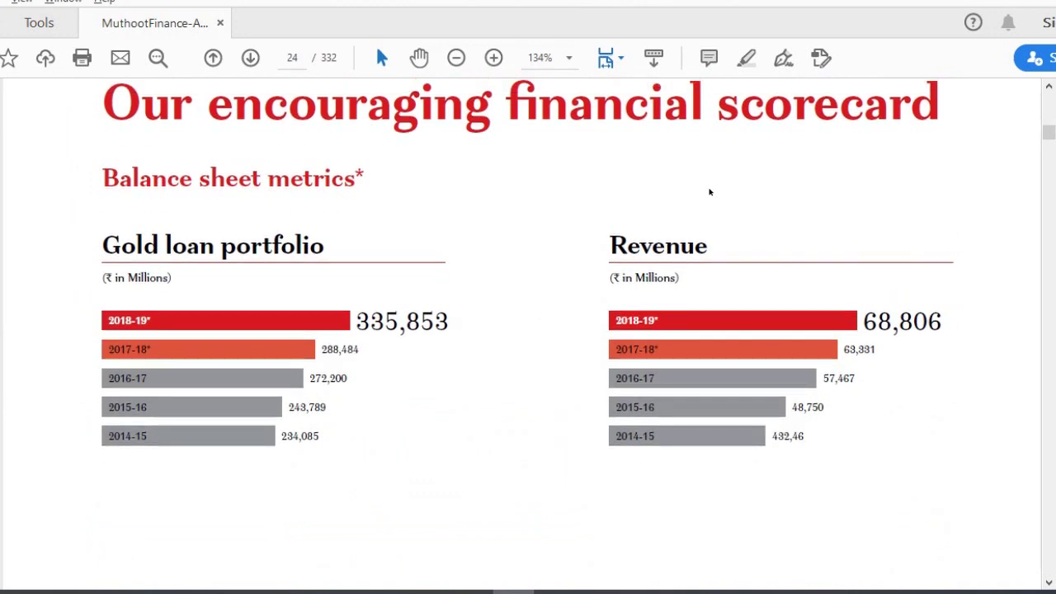
scroll(708, 193, down, 1)
drag(357, 308, 435, 319)
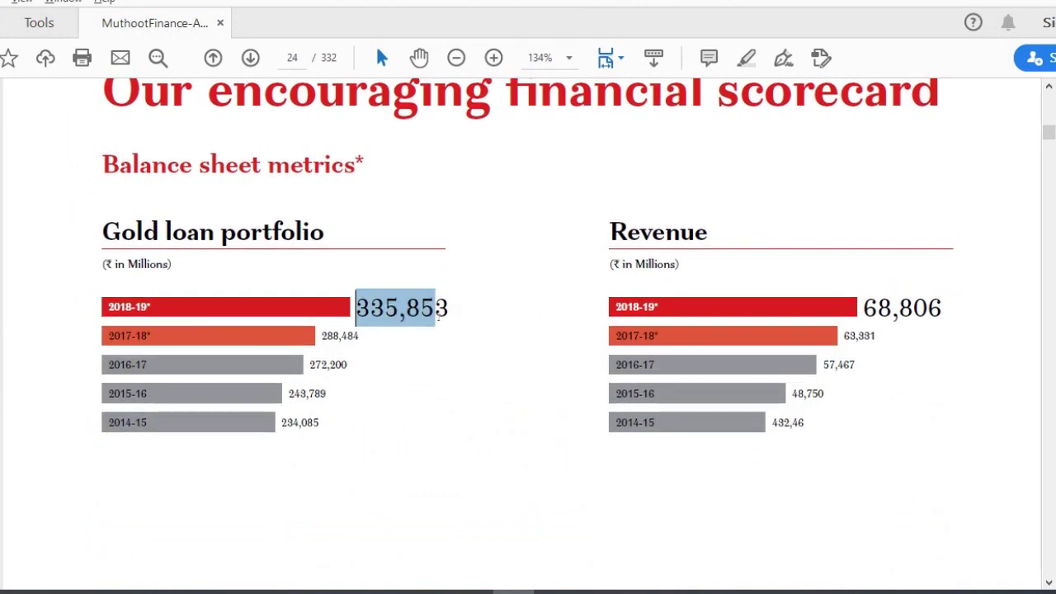
click(875, 307)
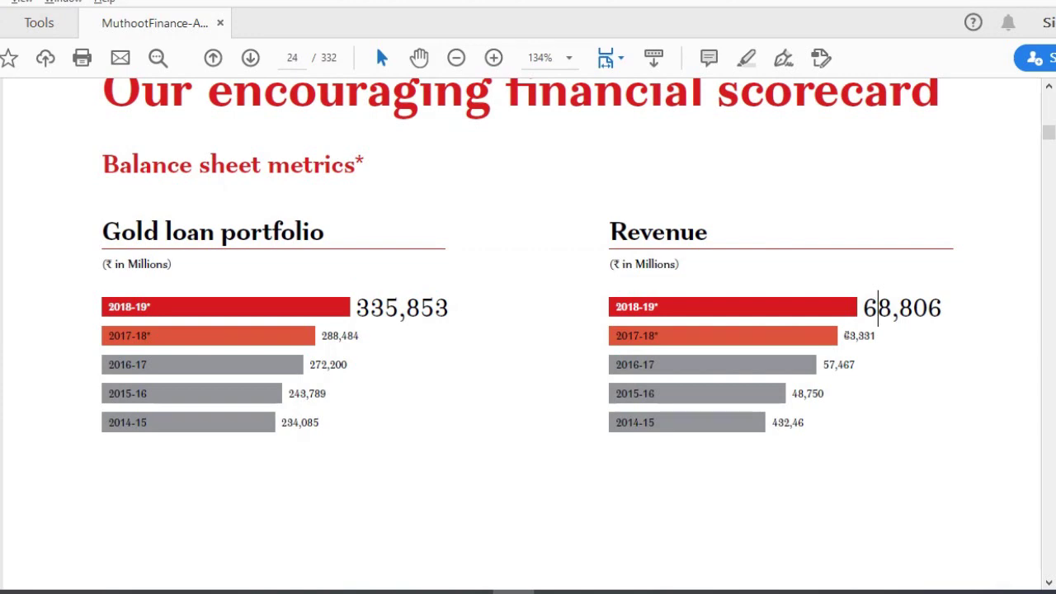
drag(778, 421, 887, 274)
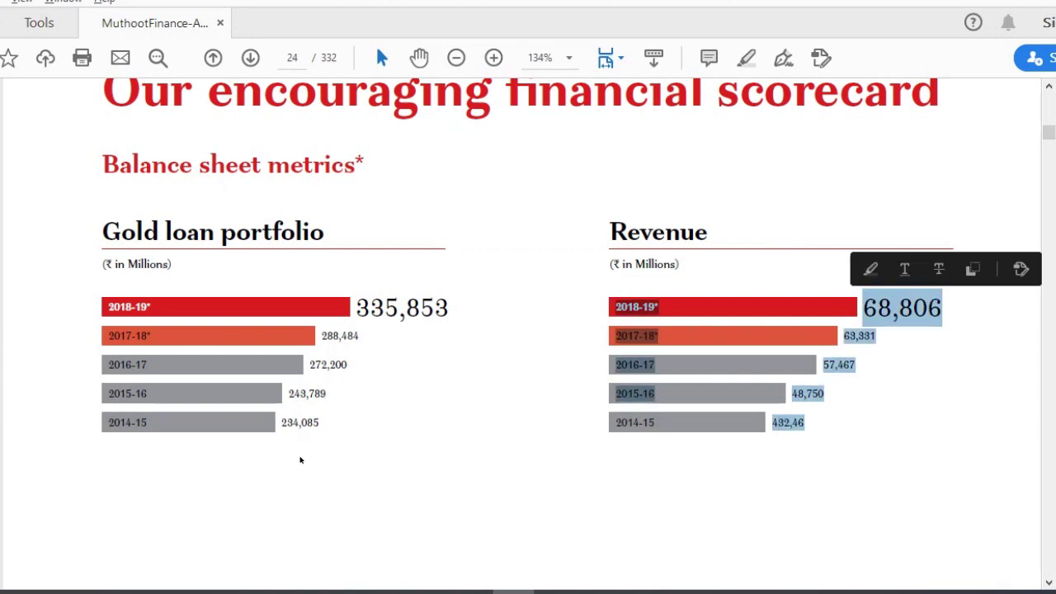
drag(283, 424, 448, 309)
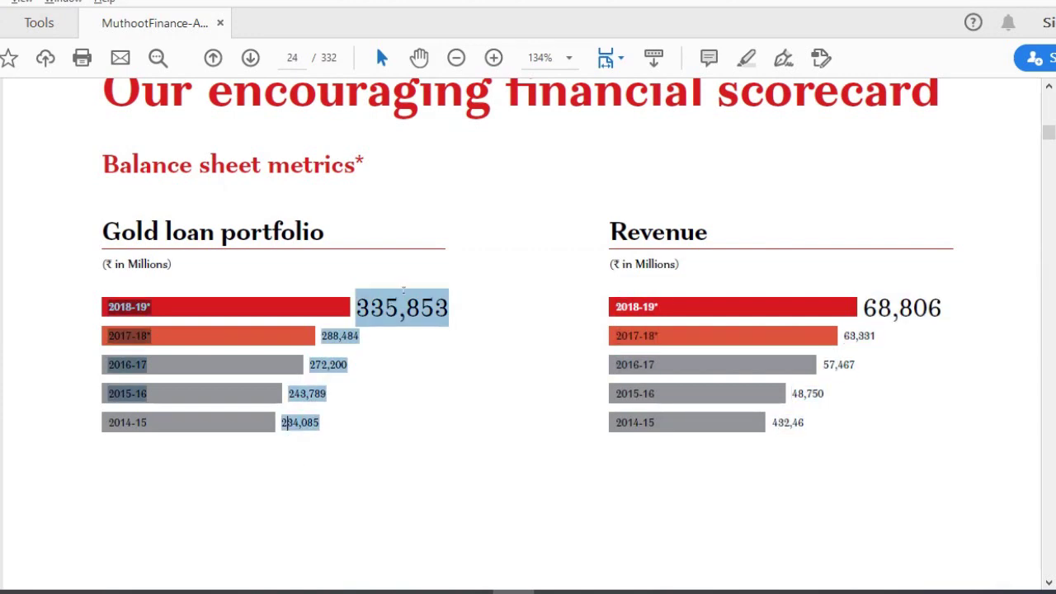
click(911, 448)
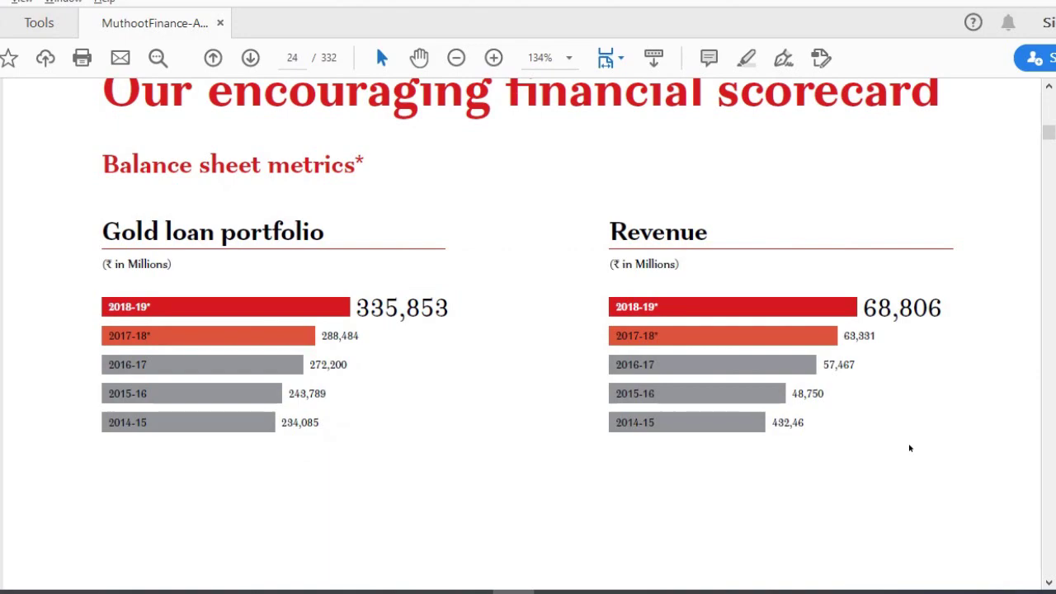
- Examine the net worth and average gold loan per branch charts, selecting the per-branch values from 2014-15 to 2018-19
scroll(911, 448, down, 5)
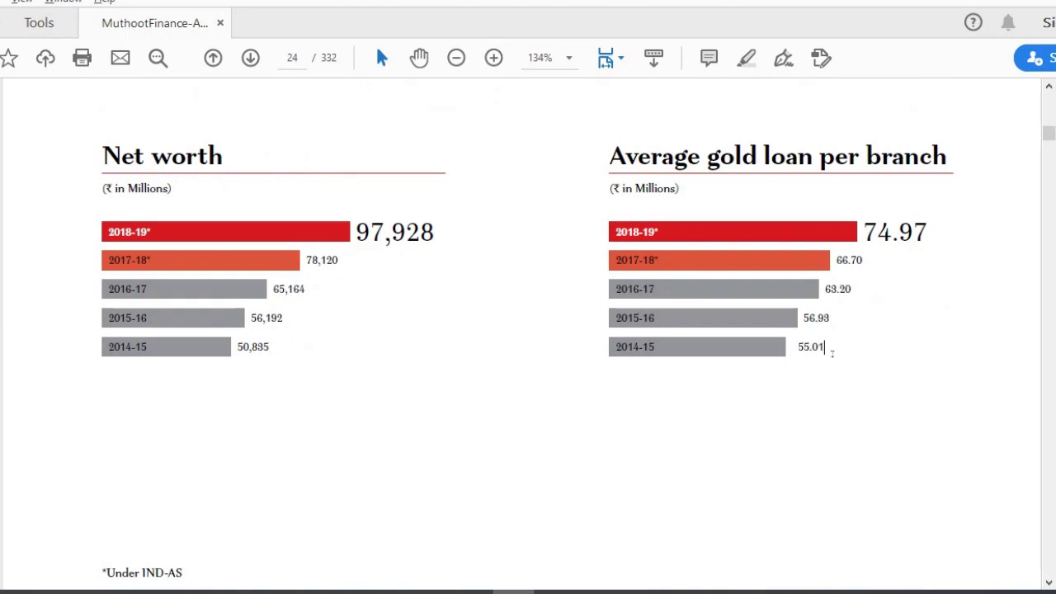
drag(832, 353, 930, 232)
click(919, 442)
- Examine the gold holding and profit for the year charts, marking the 2018-19 figure in each
scroll(908, 440, down, 5)
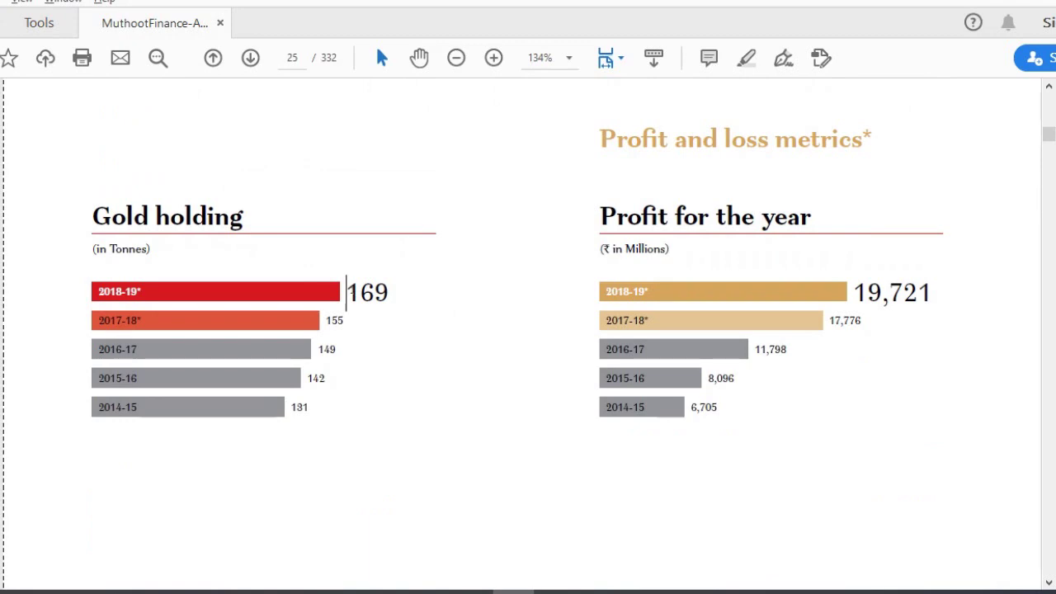
drag(346, 292, 389, 294)
click(396, 366)
double_click(859, 293)
click(916, 373)
- Compare the 2014-15 and 2018-19 values in the Earnings per share chart by selecting them
scroll(484, 190, down, 5)
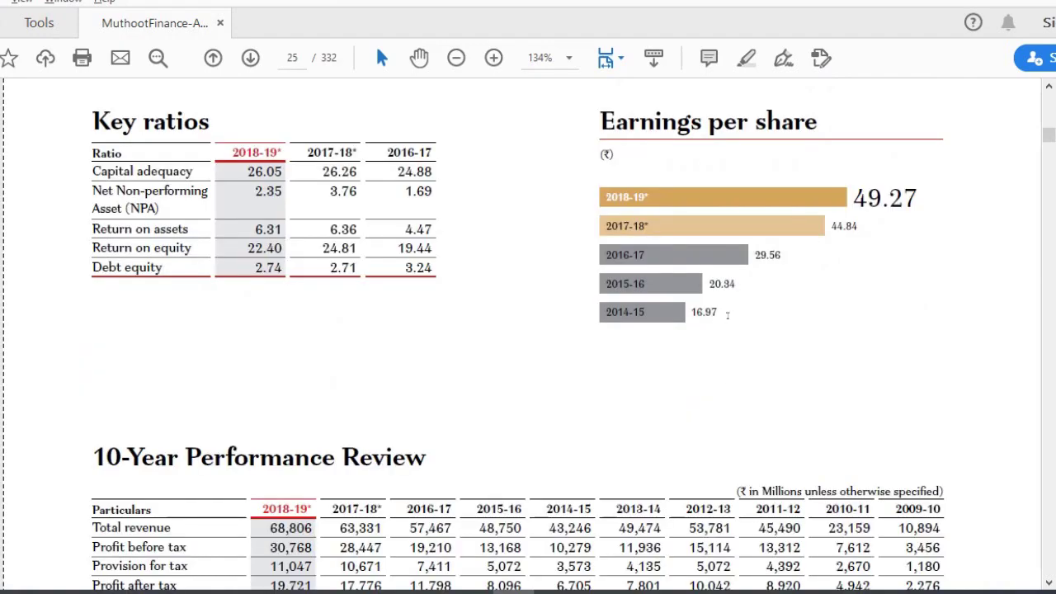
drag(728, 315, 696, 312)
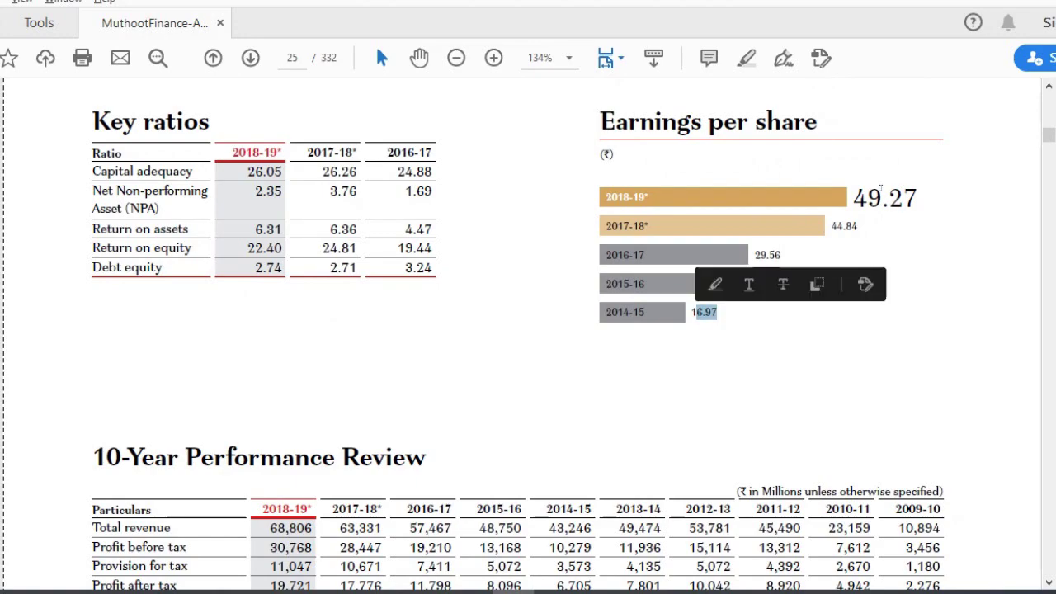
drag(890, 197, 853, 199)
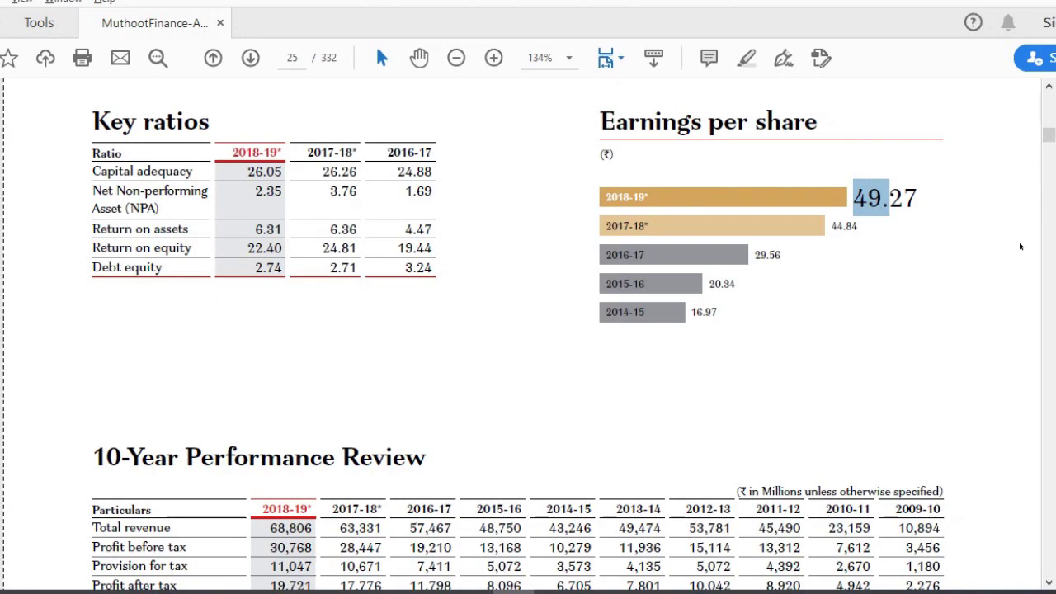
click(639, 355)
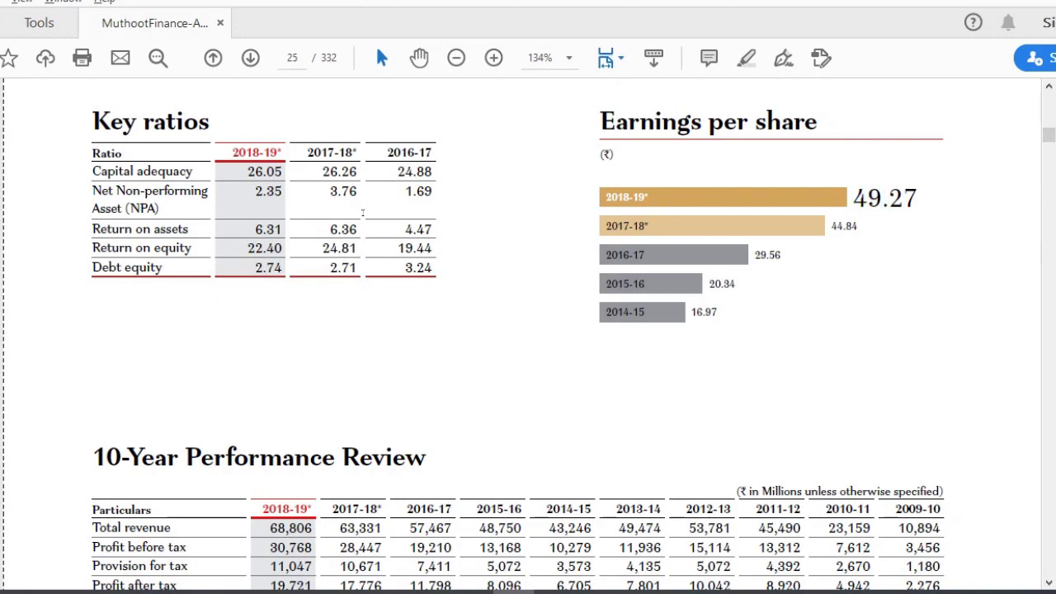
- Examine the capital adequacy and net non-performing asset rows of the Key ratios table across the three years
drag(245, 170, 374, 172)
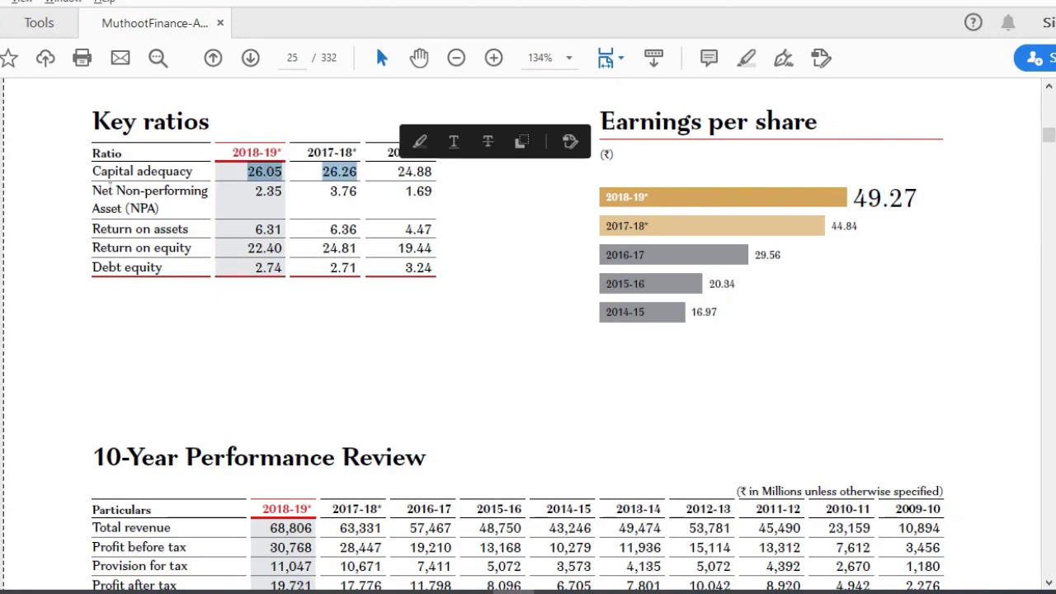
drag(93, 190, 421, 198)
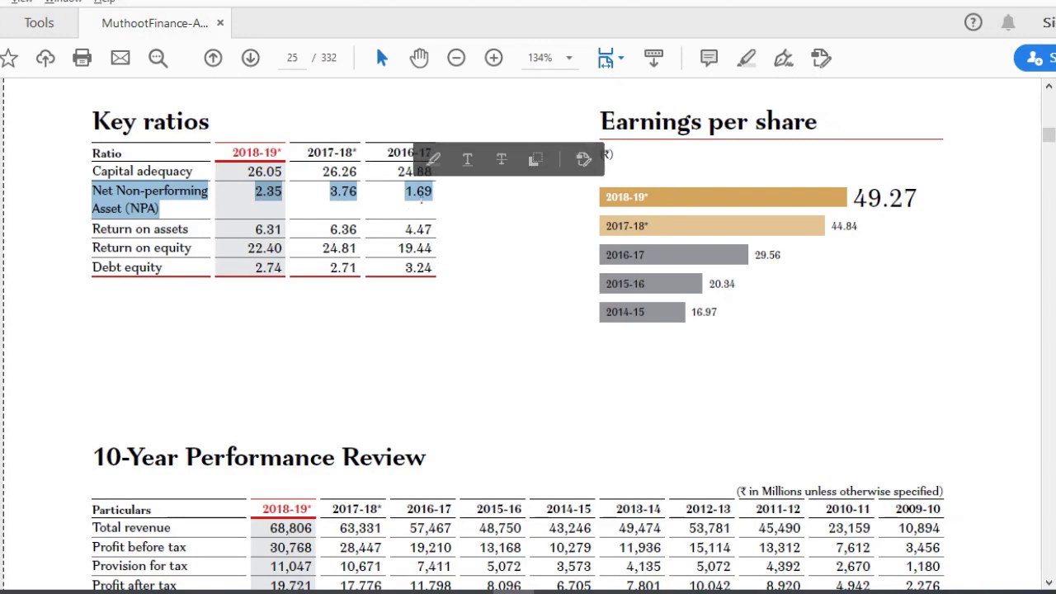
double_click(421, 195)
double_click(321, 190)
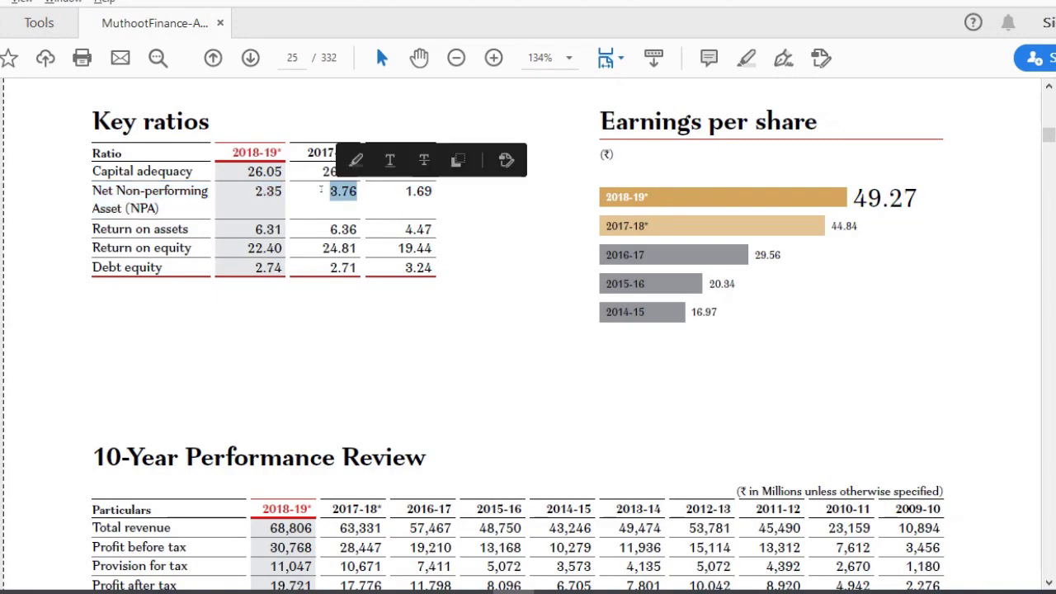
double_click(265, 191)
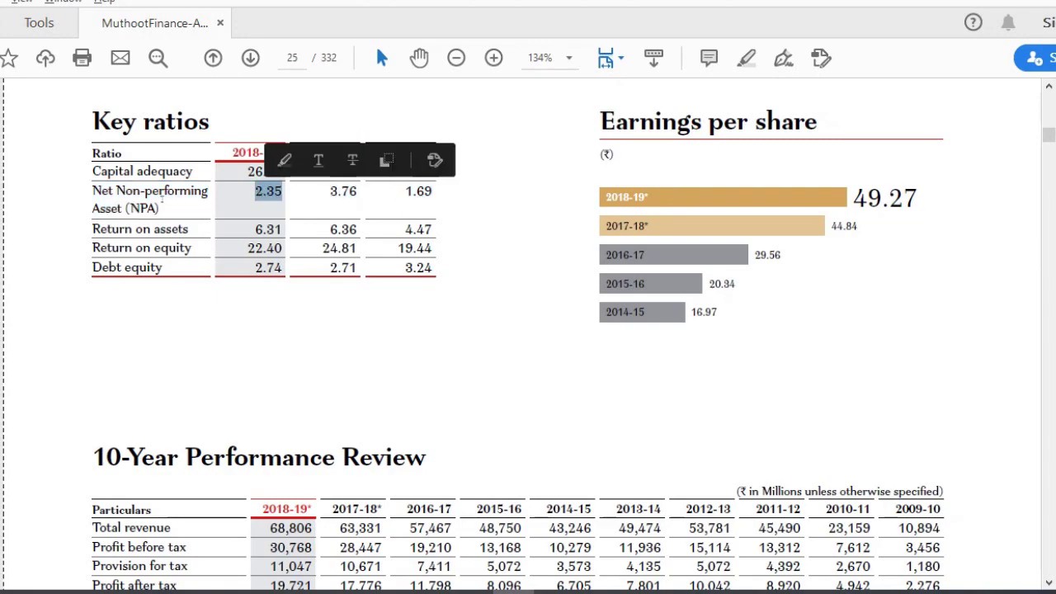
drag(93, 191, 425, 203)
double_click(425, 196)
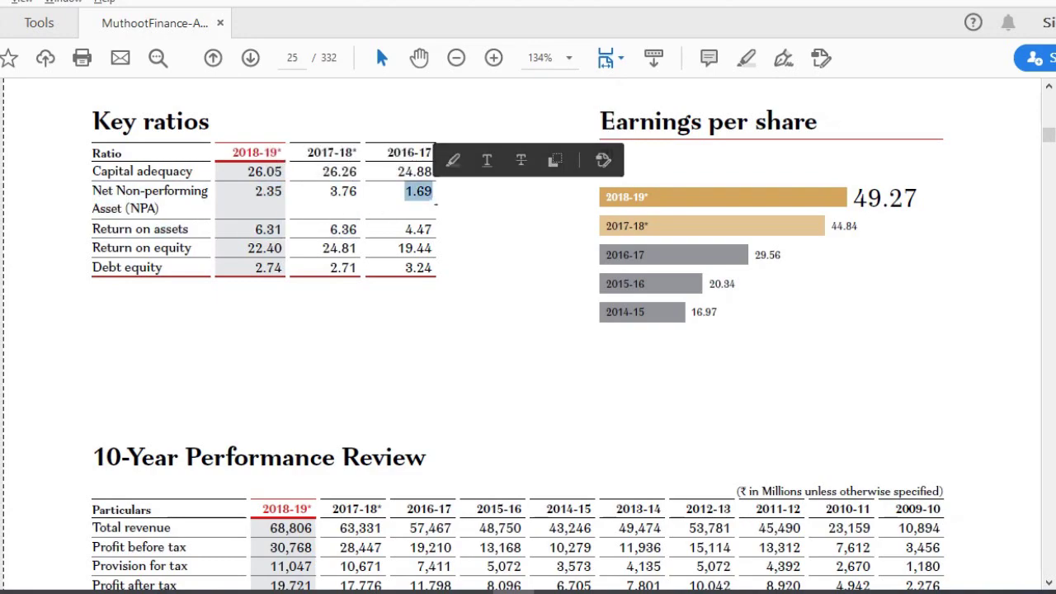
drag(92, 191, 165, 210)
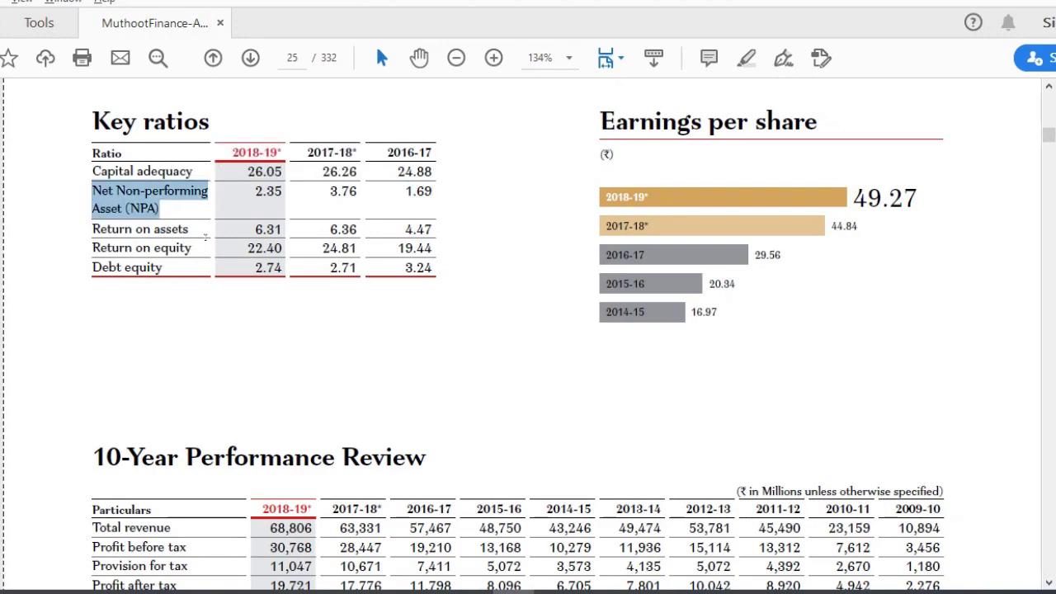
click(384, 334)
- Examine the total revenue, branch count and profit after tax rows in the 10-Year Performance Review table
scroll(387, 330, down, 3)
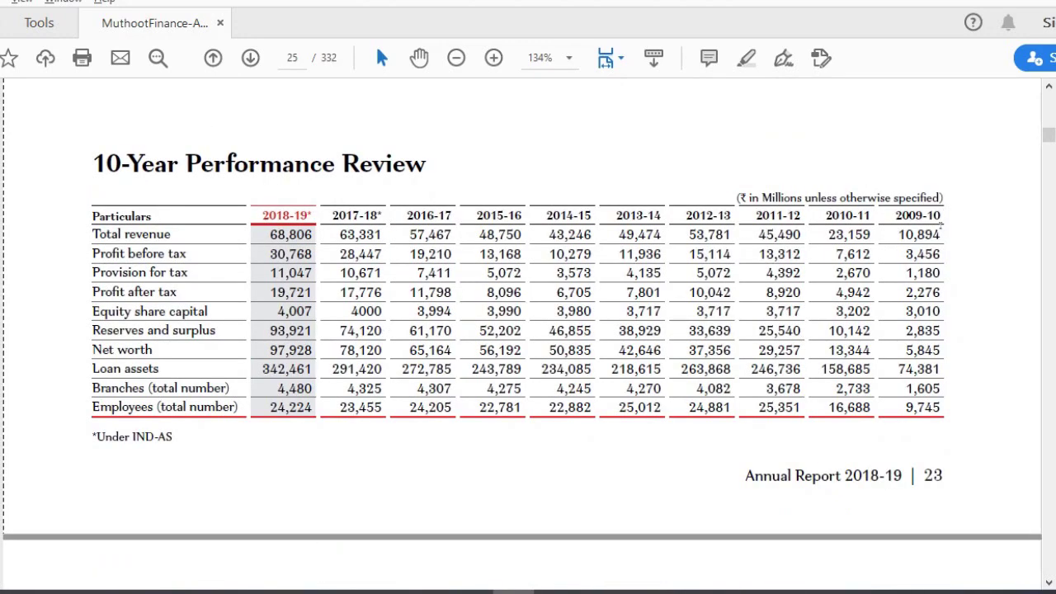
drag(941, 234, 270, 235)
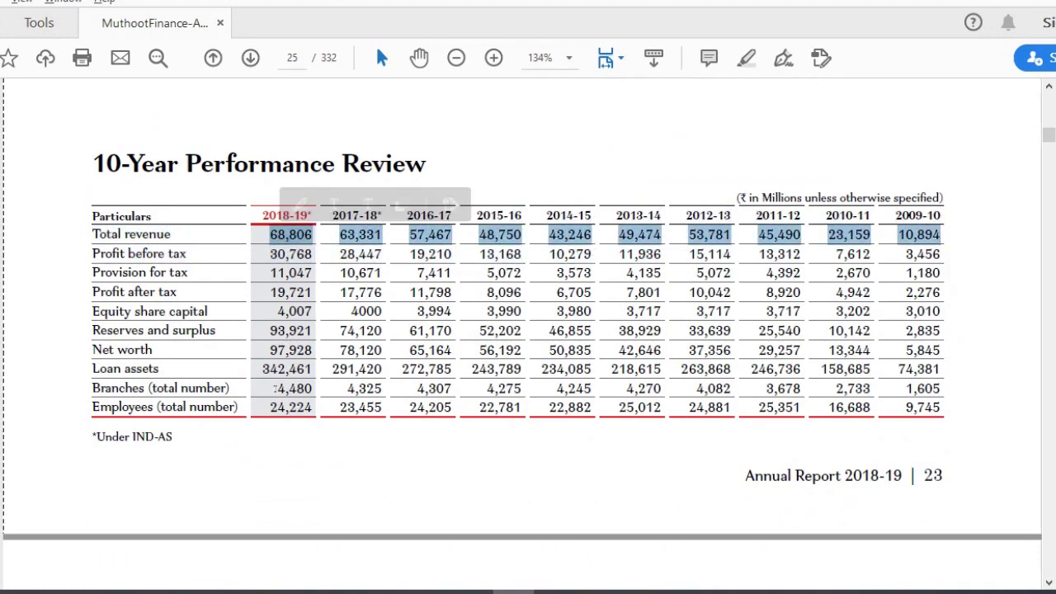
drag(275, 388, 493, 388)
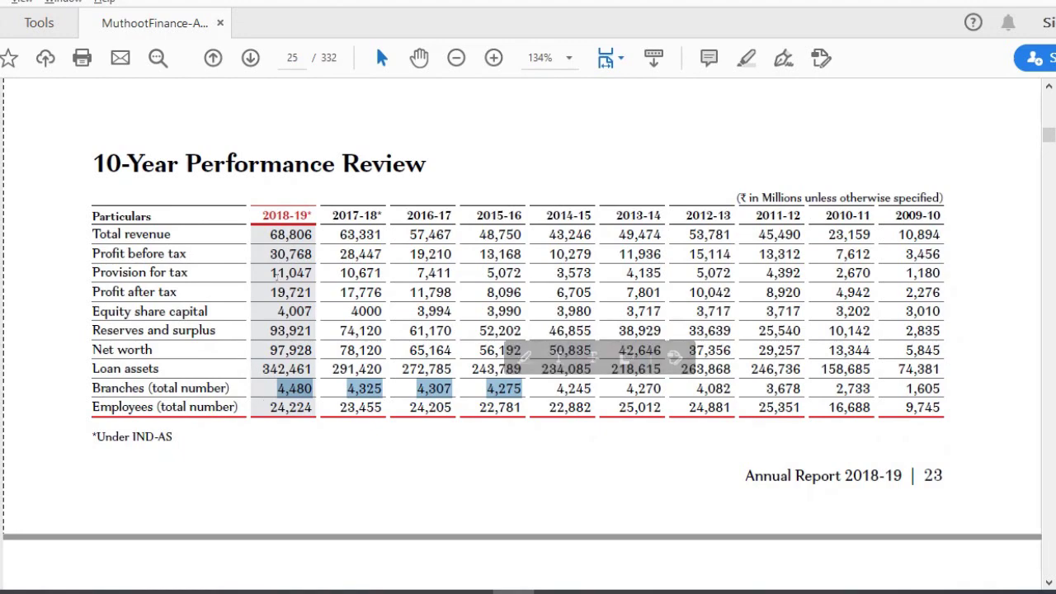
drag(272, 292, 815, 292)
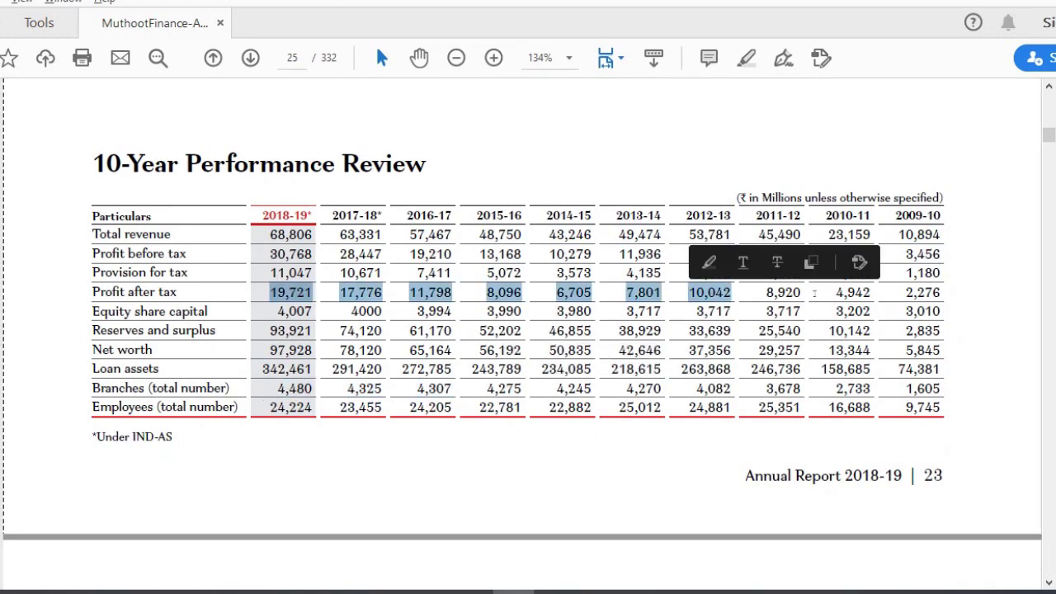
click(963, 279)
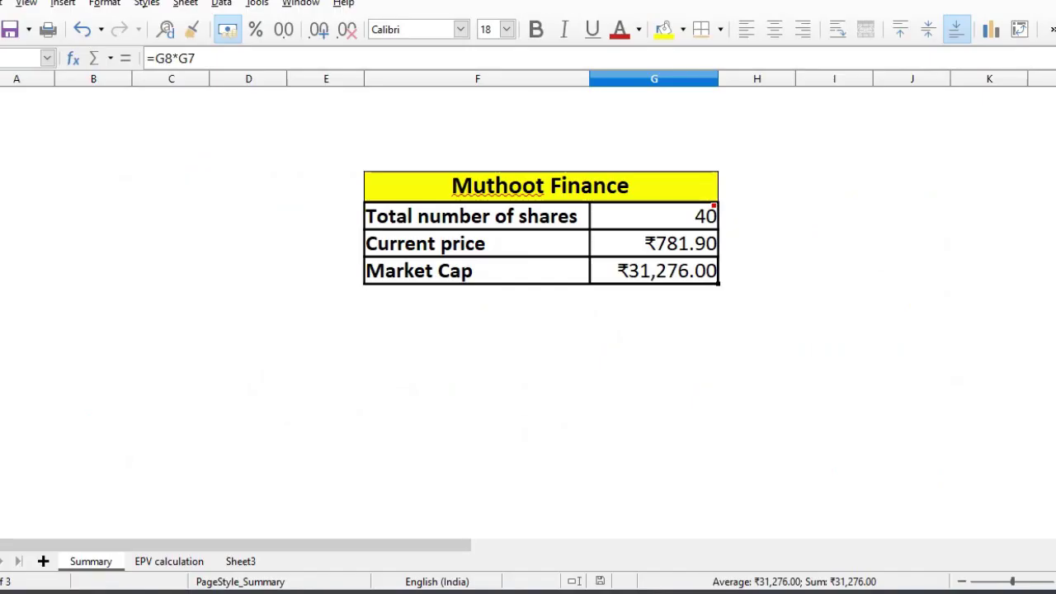
- Highlight the total number of shares, current price and market cap rows one after another in the Summary sheet
click(25, 216)
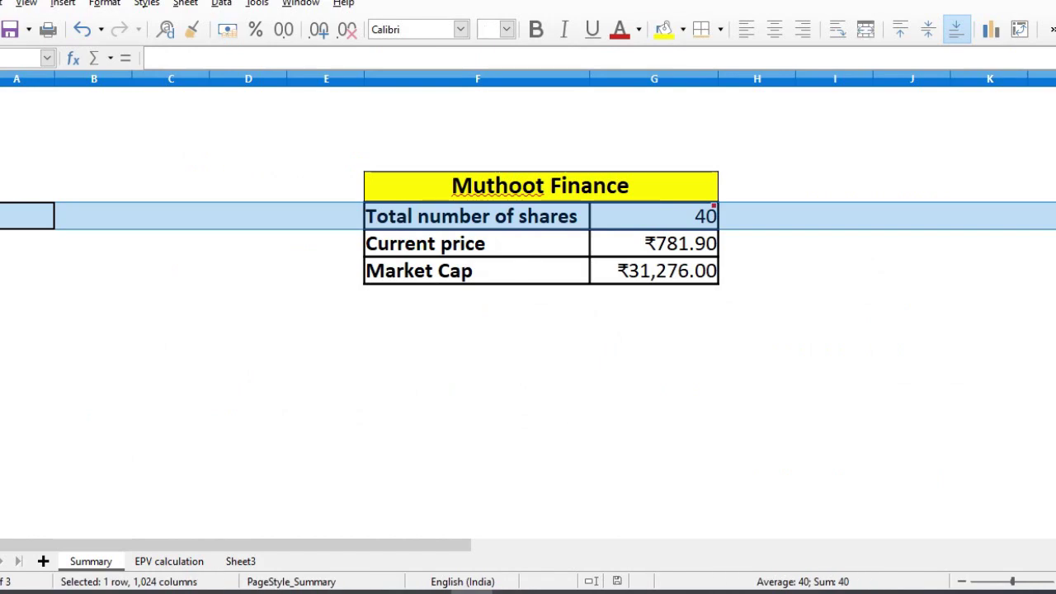
click(25, 243)
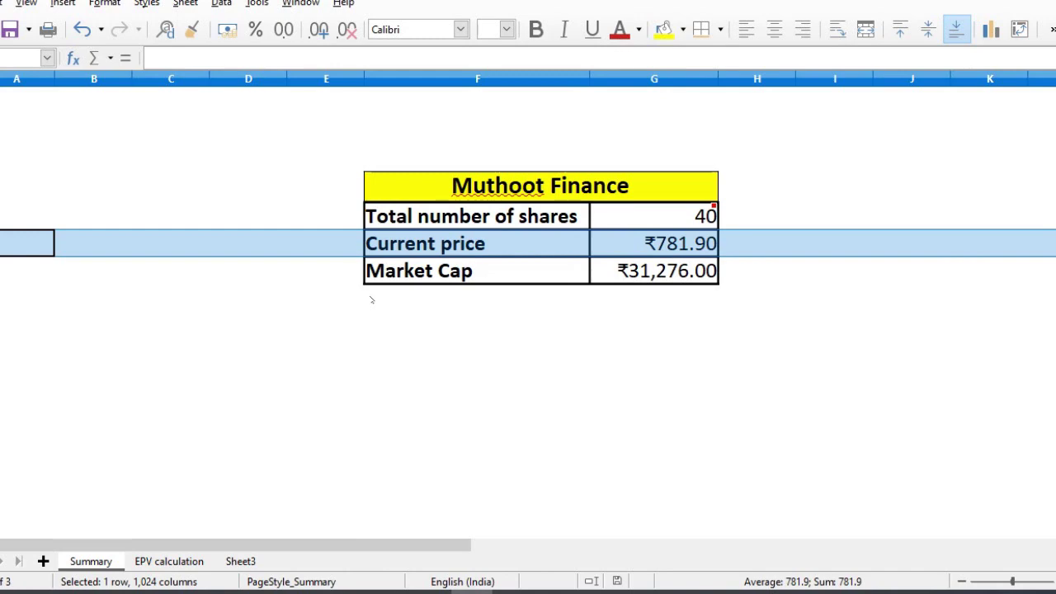
click(24, 270)
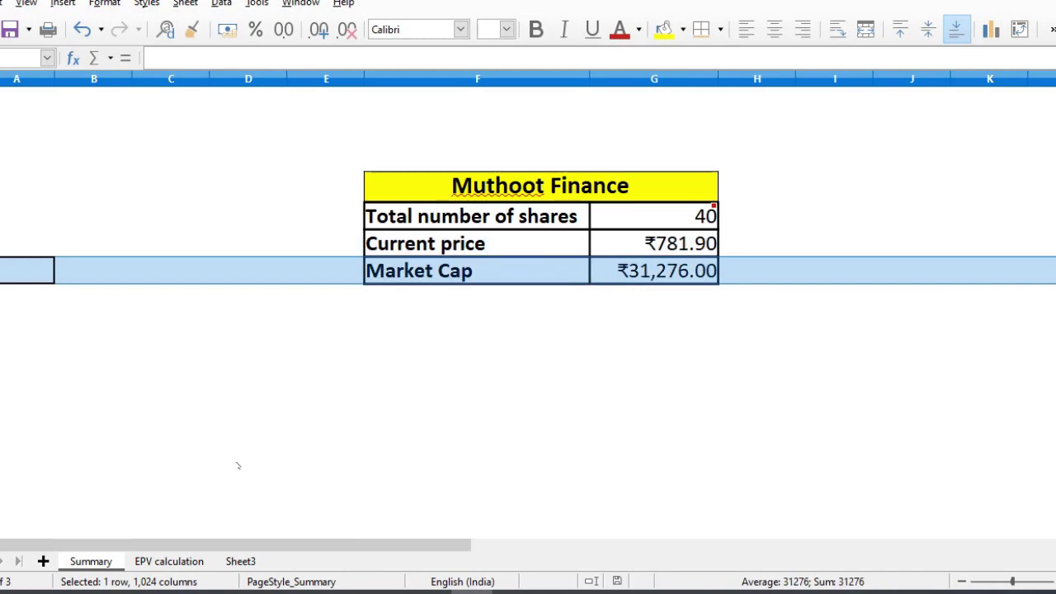
- Inspect the Earnings calculation cells on the EPV calculation sheet, from income from operations to distributable cash flow
click(169, 562)
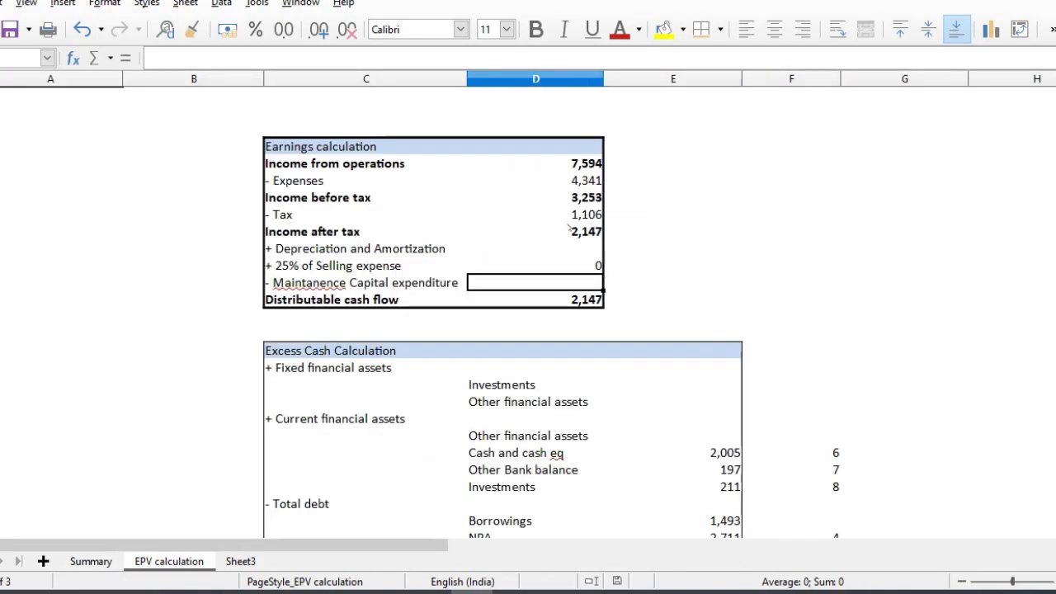
key(Up)
key(Up)
key(Up)
key(Up)
key(Up)
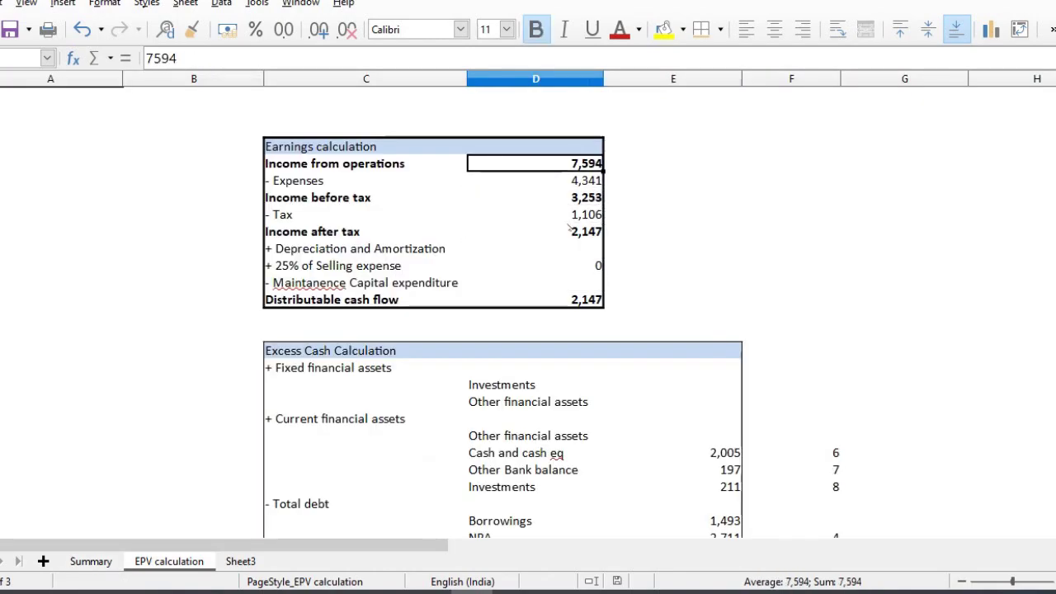
key(Down)
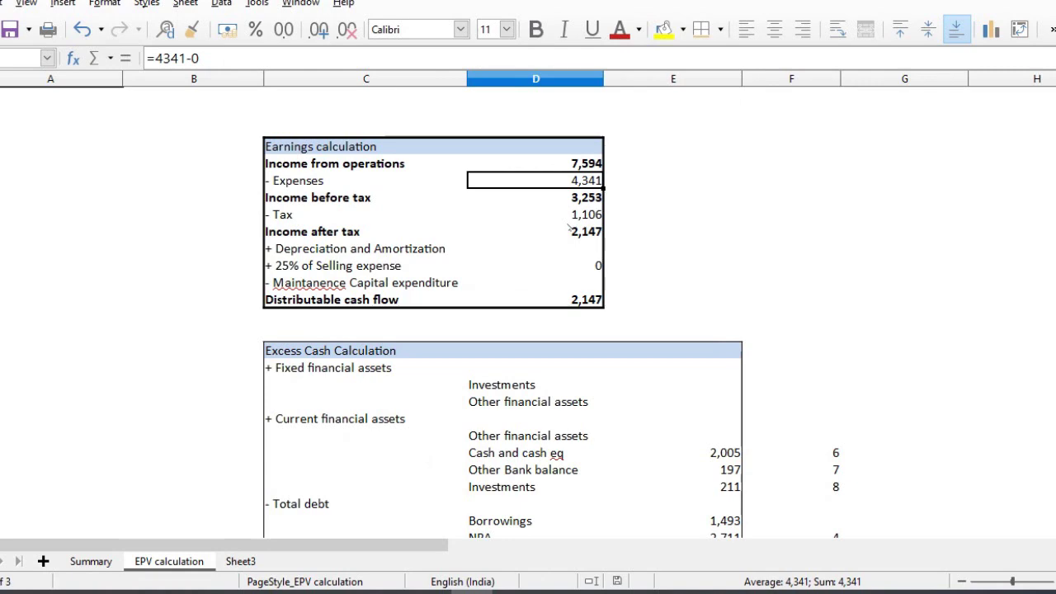
key(Down)
key(Up)
key(Down)
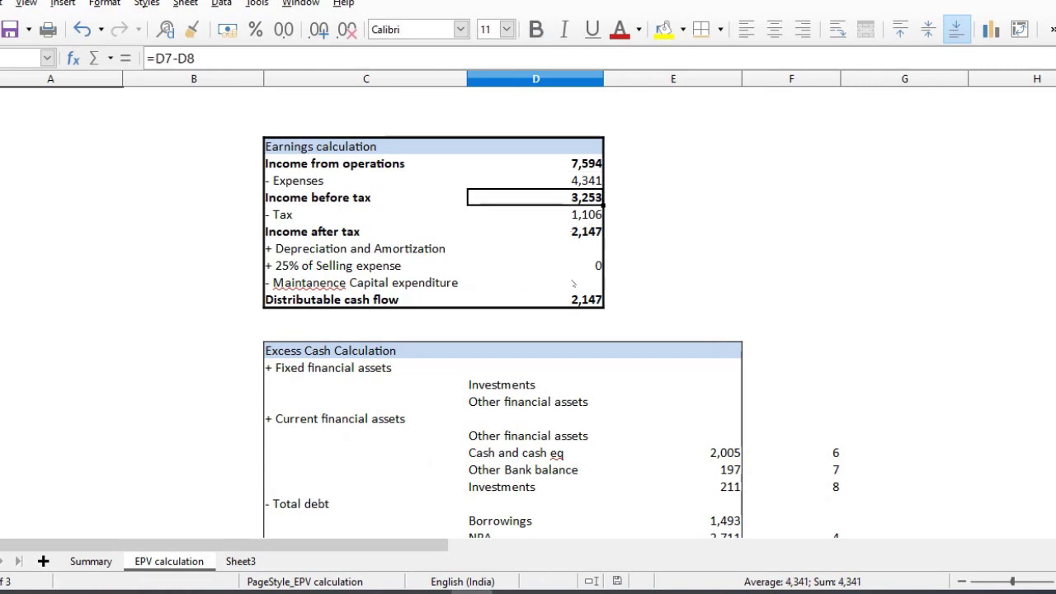
click(585, 300)
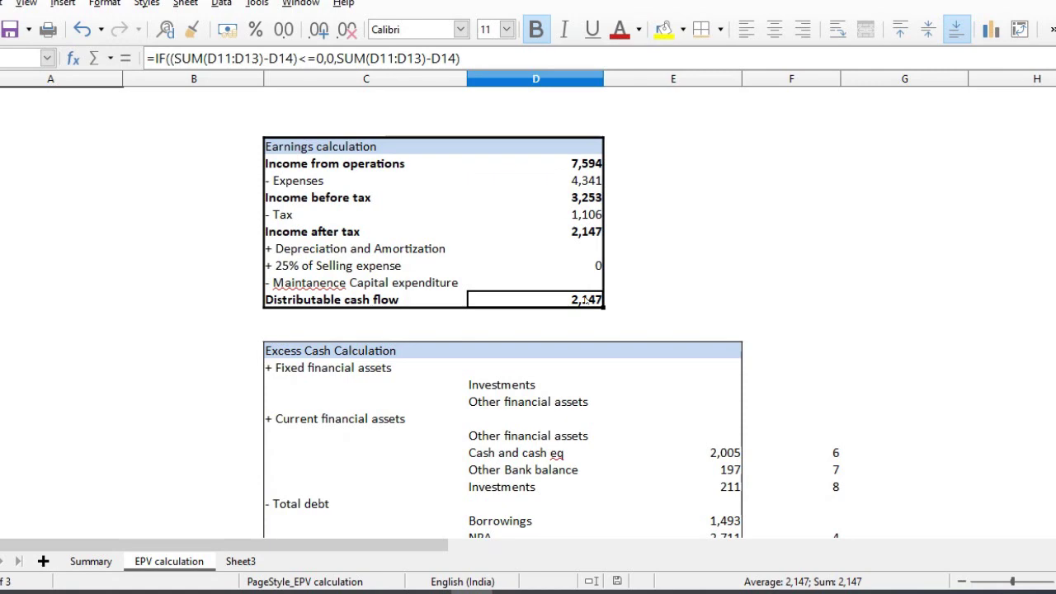
- Move down to the Excess Cash Calculation table and inspect the cash and cash equivalents amount
key(Down)
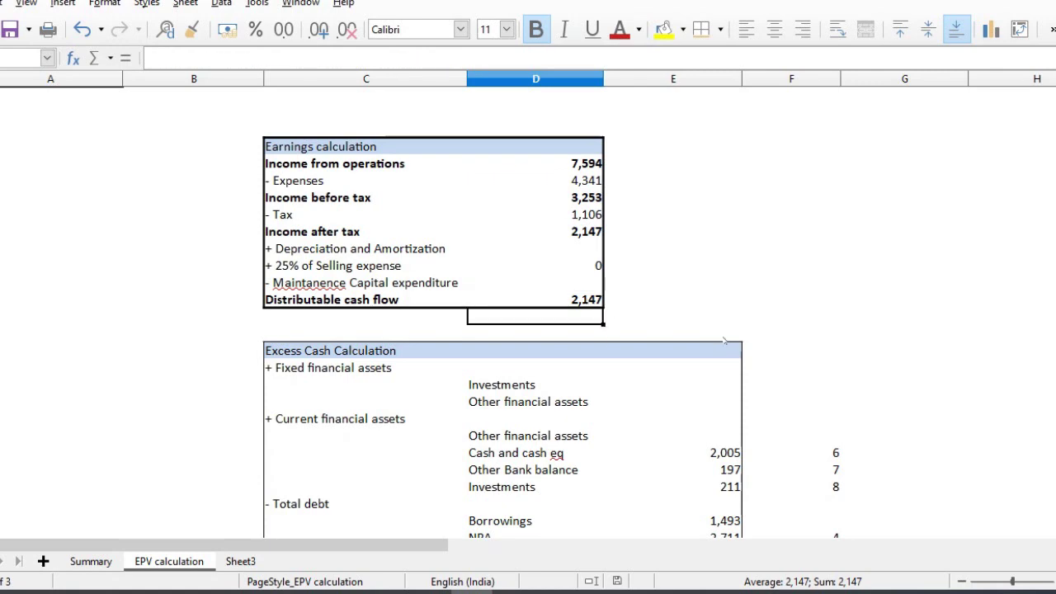
key(Down)
key(Down)
key(Down)
key(Down)
key(Down)
key(Right)
key(Down)
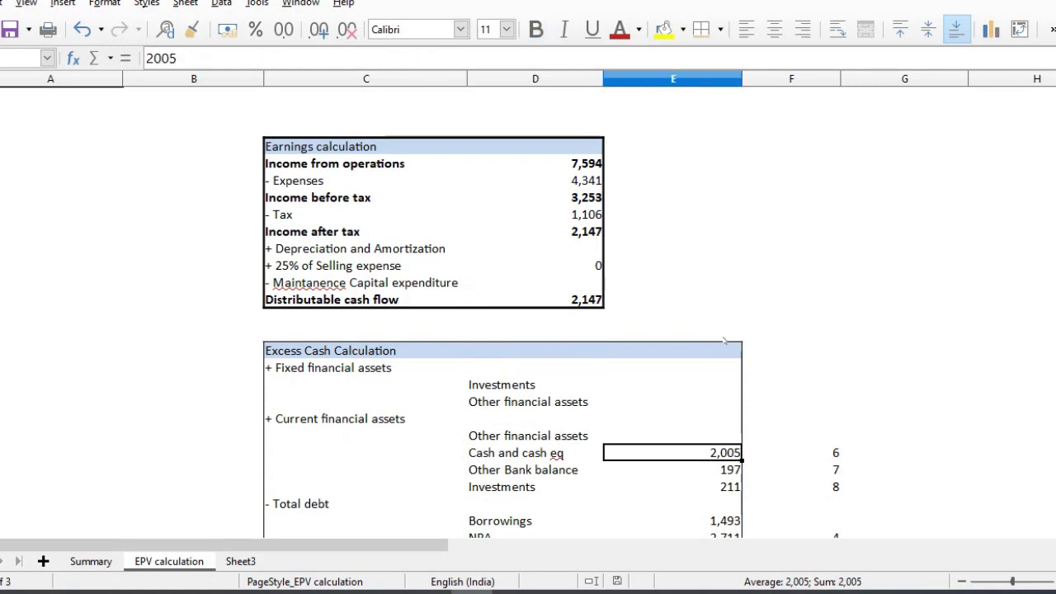
- Examine the cash and cash equivalents, other bank balance and investments amounts, both individually and as one selected range
key(shift+Down)
key(shift+Down)
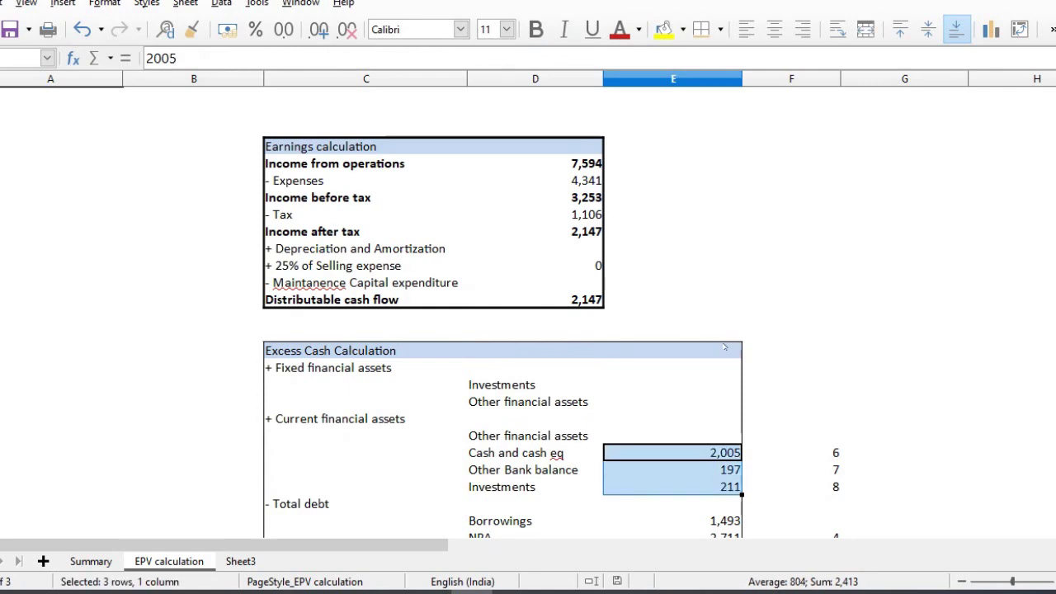
click(719, 467)
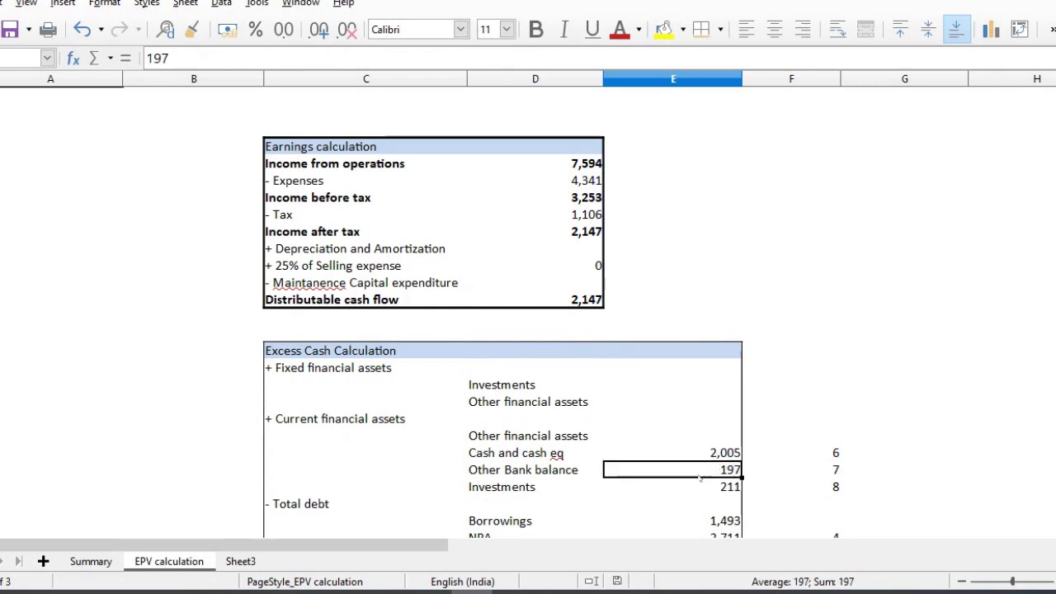
click(708, 487)
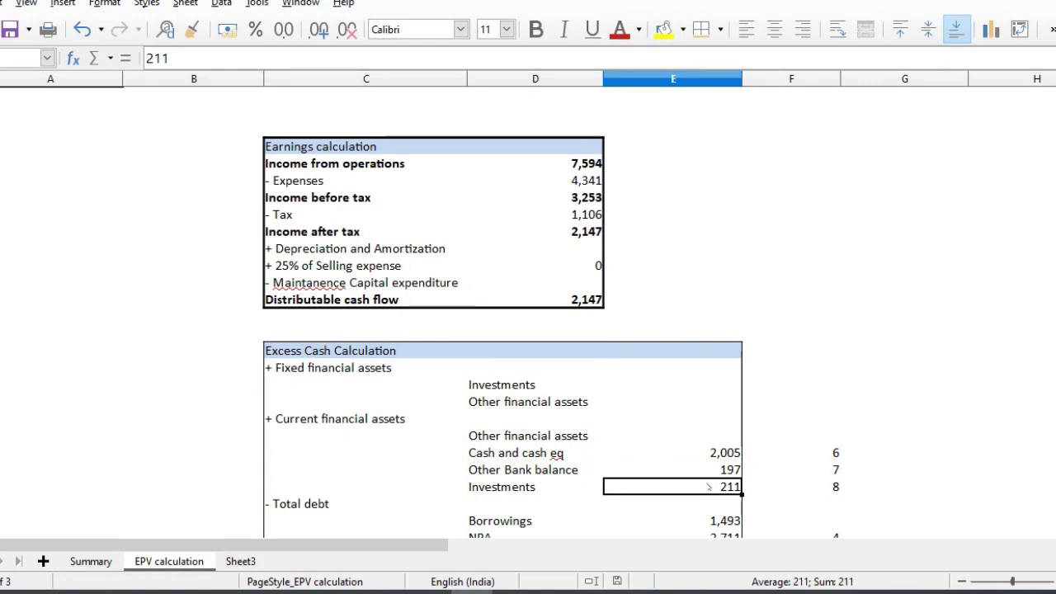
click(723, 454)
key(shift+Down)
key(shift+Down)
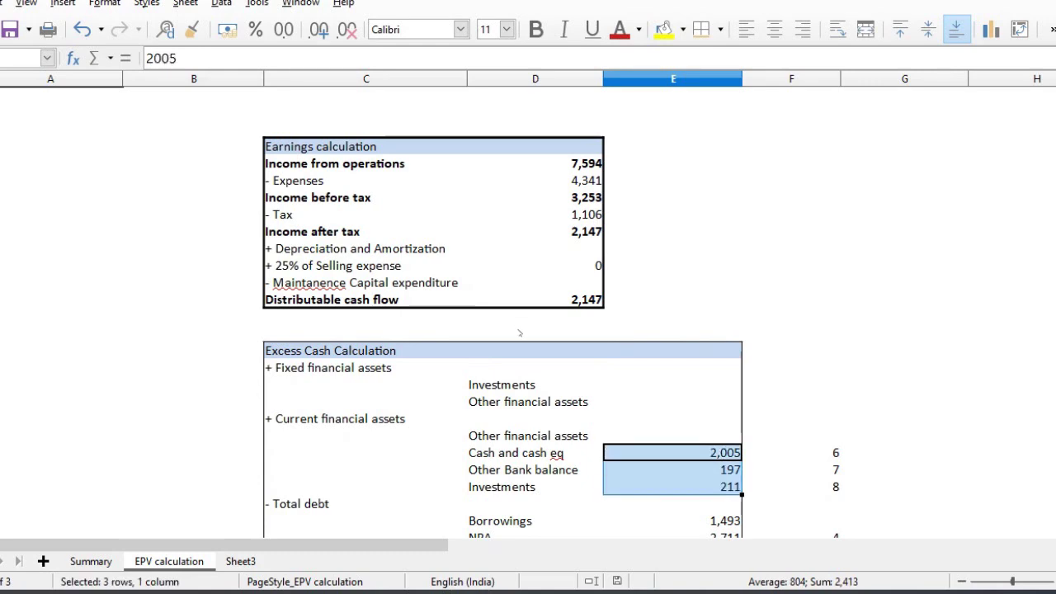
- Move down to the Borrowings amount under Total debt and inspect its formula
click(652, 448)
key(Down)
key(Down)
key(Down)
key(Down)
key(Down)
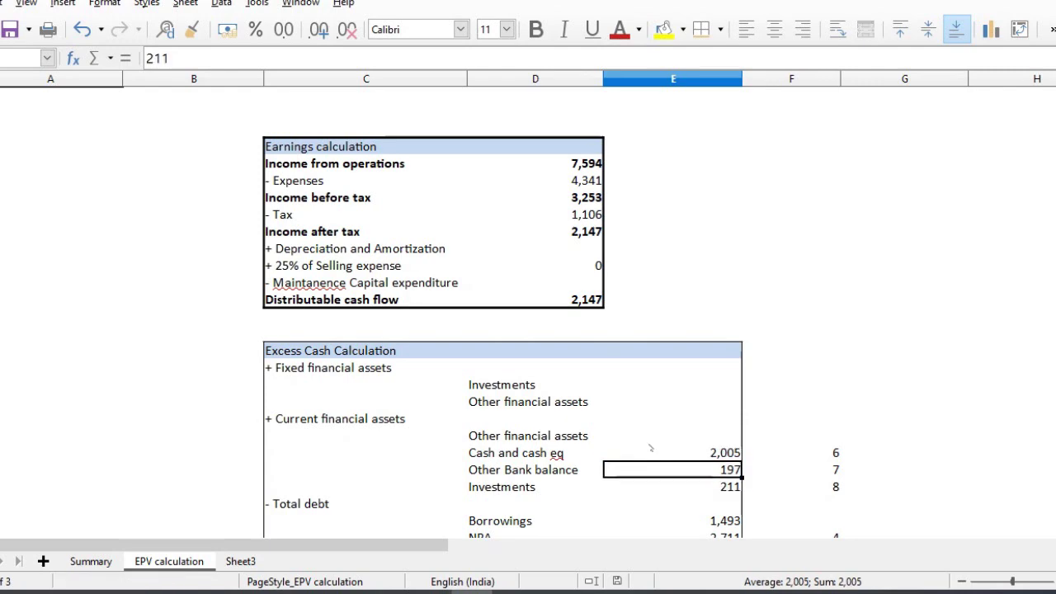
key(Up)
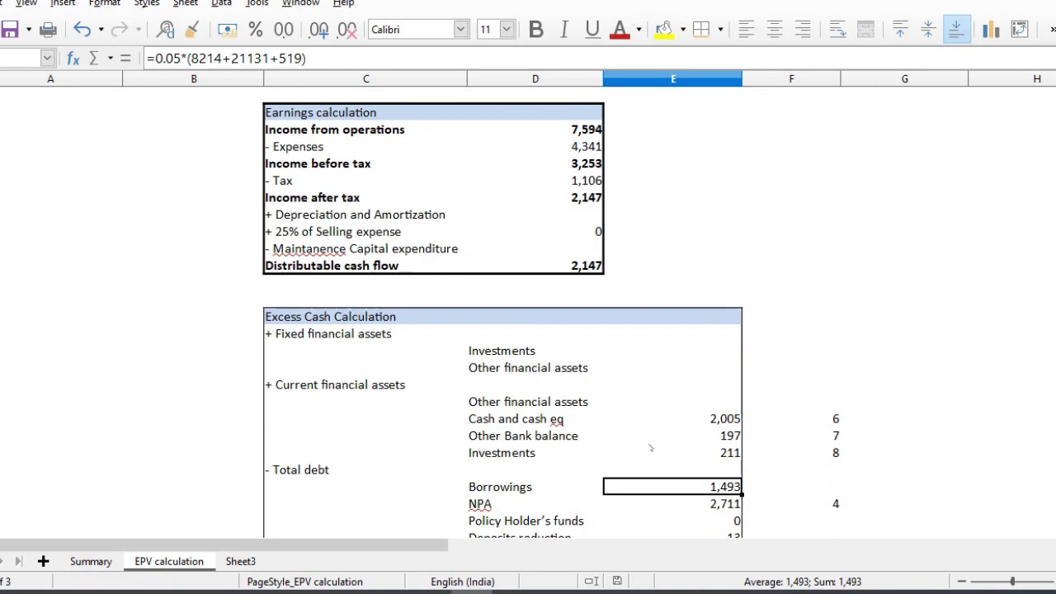
- Highlight the Borrowings and Subordinated Liabilities figures in the annual report's balance sheet and compare them with the amounts in the spreadsheet's Borrowings formula
key(alt+Tab)
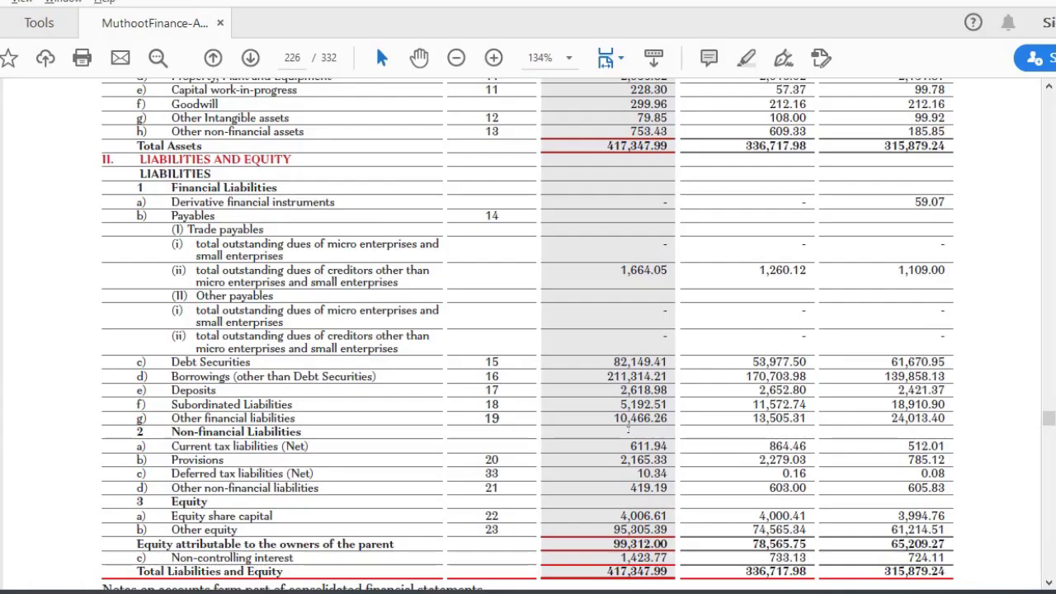
double_click(201, 377)
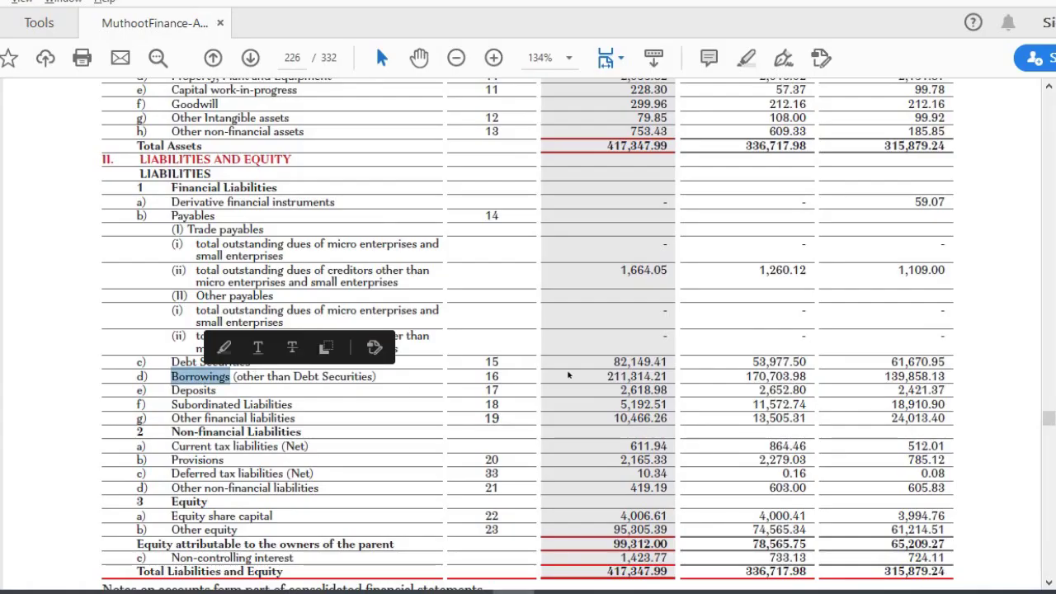
drag(608, 369, 645, 376)
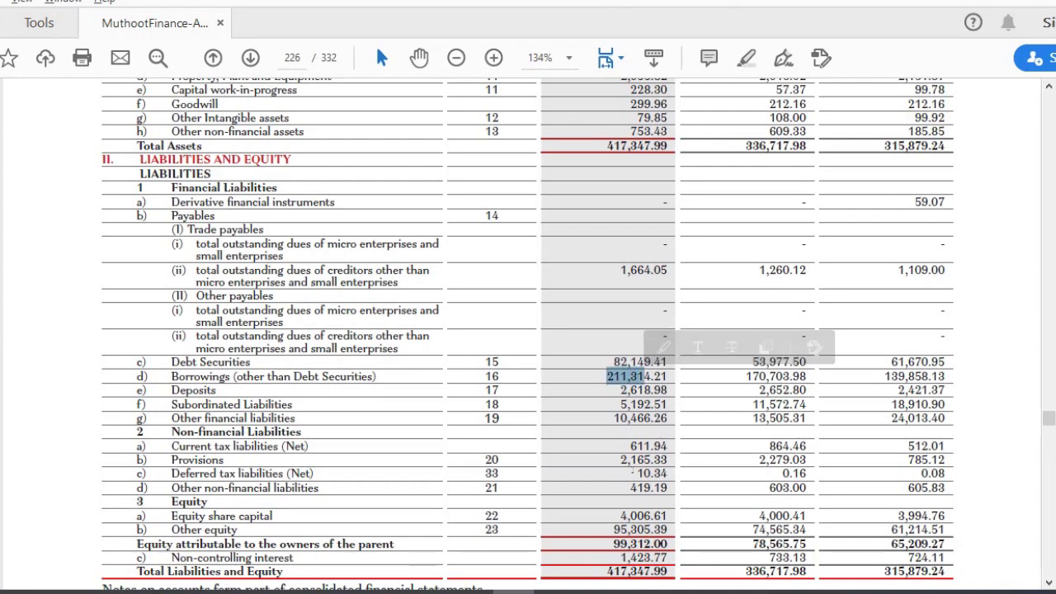
drag(621, 390, 645, 405)
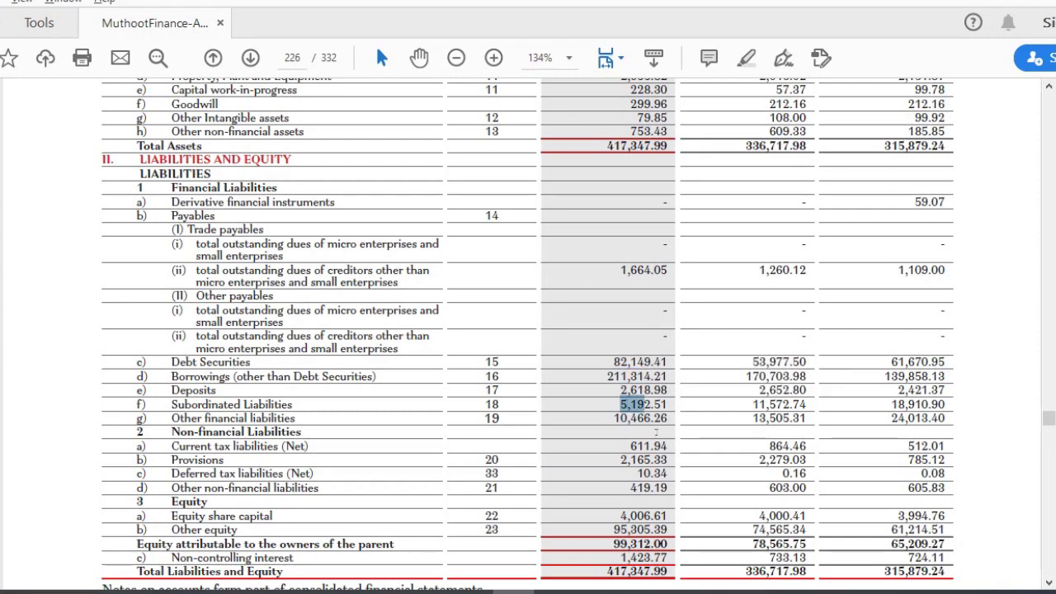
key(alt+Tab)
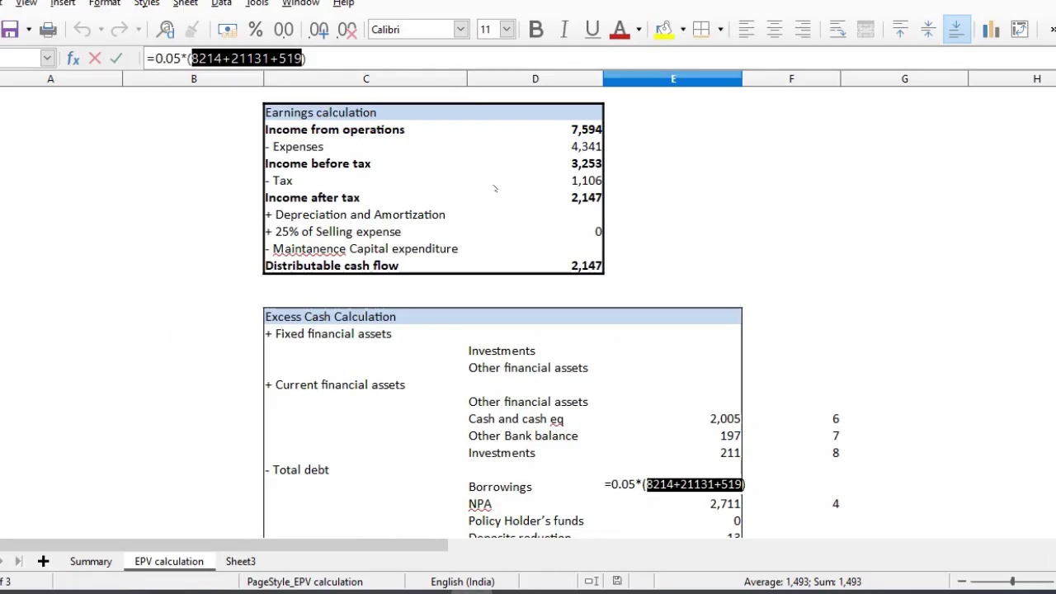
key(Escape)
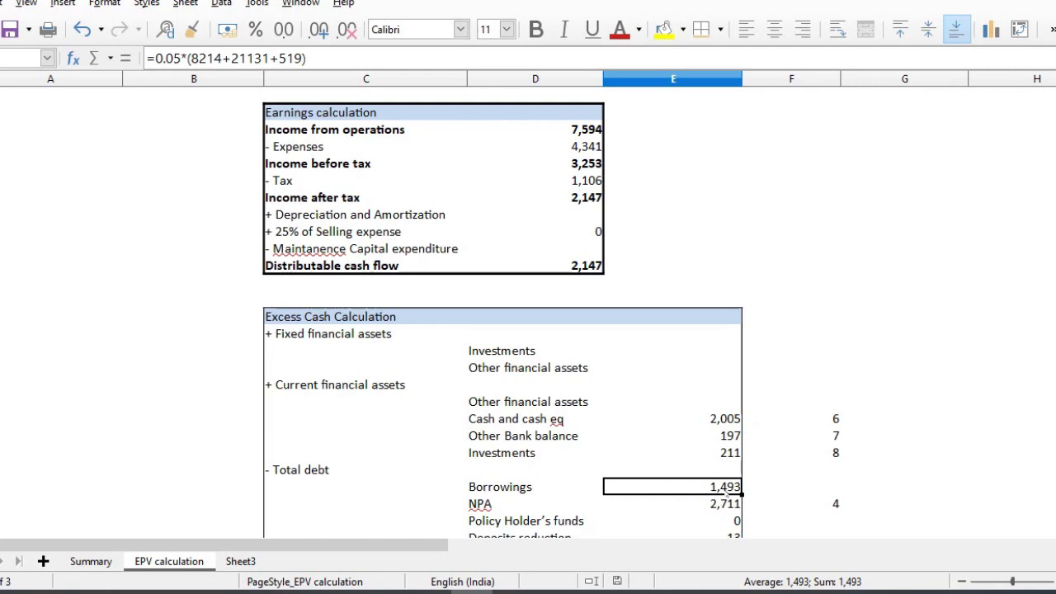
- Inspect the NPA formula, highlighting its loan amount, and the Deposits reduction formula without changing them
key(Down)
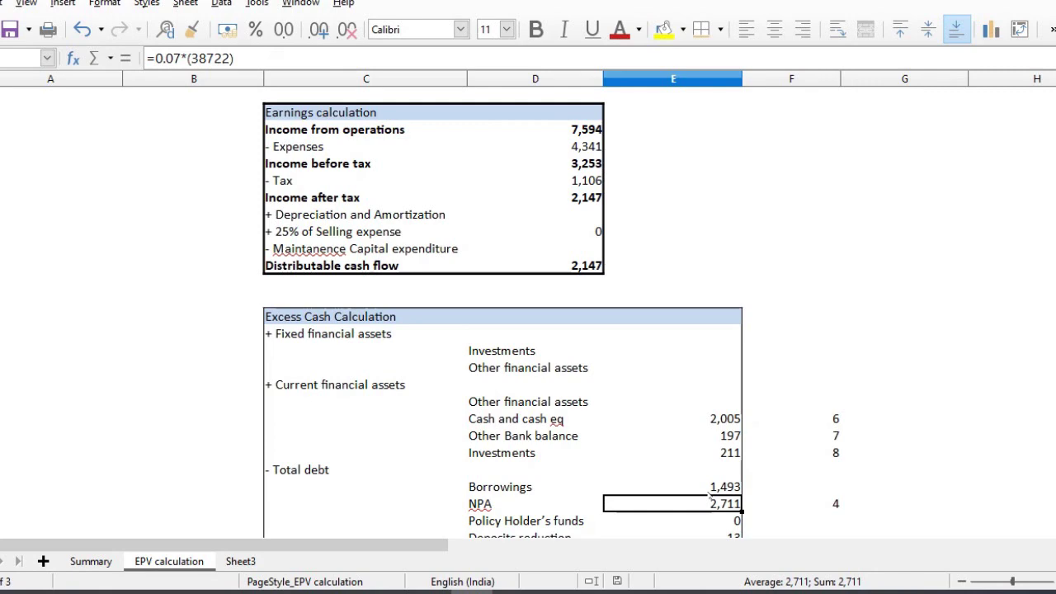
double_click(210, 58)
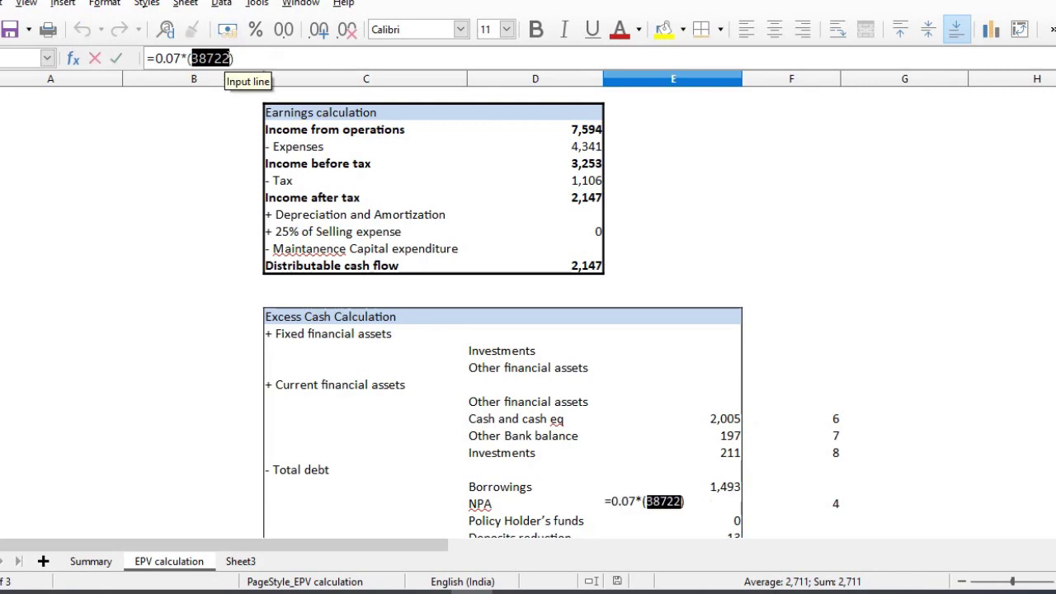
key(Escape)
key(Down)
key(Down)
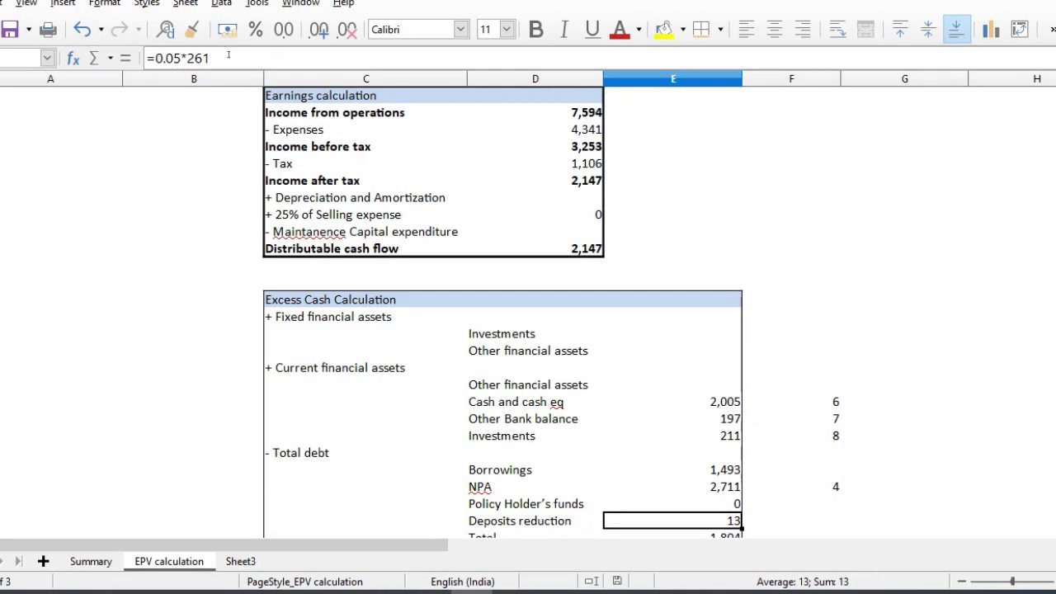
- Inspect the valuation table's per share value at 7.50% and compare it with the current price on the Summary sheet
key(Down)
key(Down)
key(Down)
key(Down)
key(Down)
key(Down)
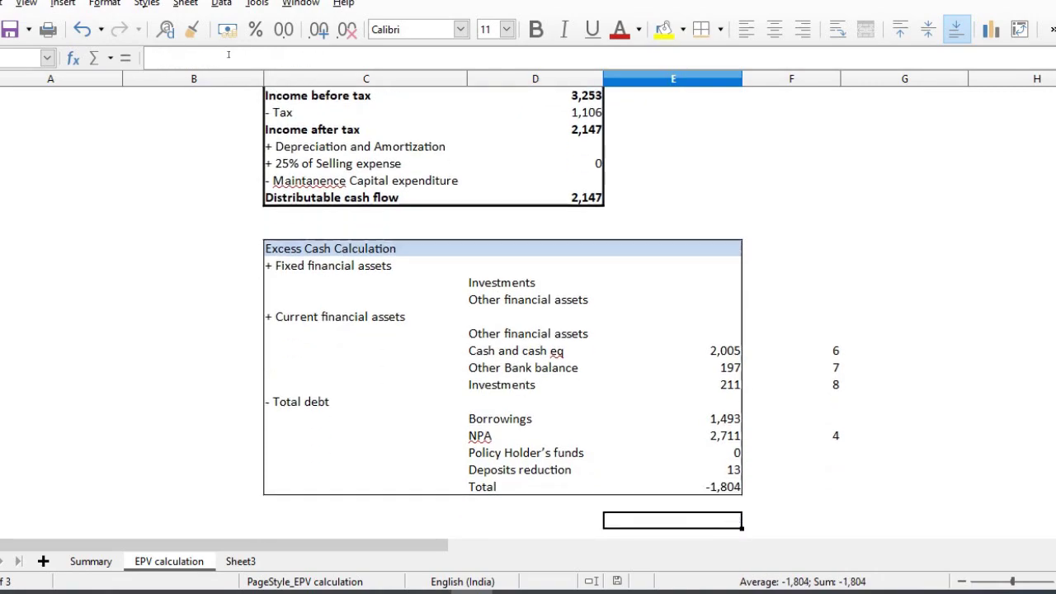
key(Down)
key(Down)
key(Down)
key(Down)
key(Up)
key(Up)
key(Up)
key(Up)
key(Right)
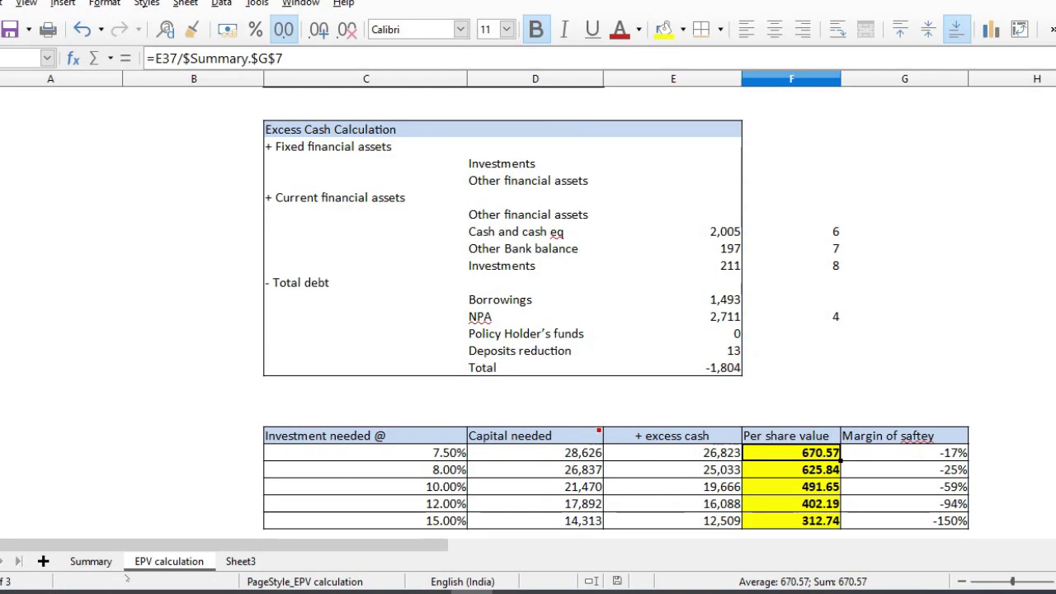
click(118, 562)
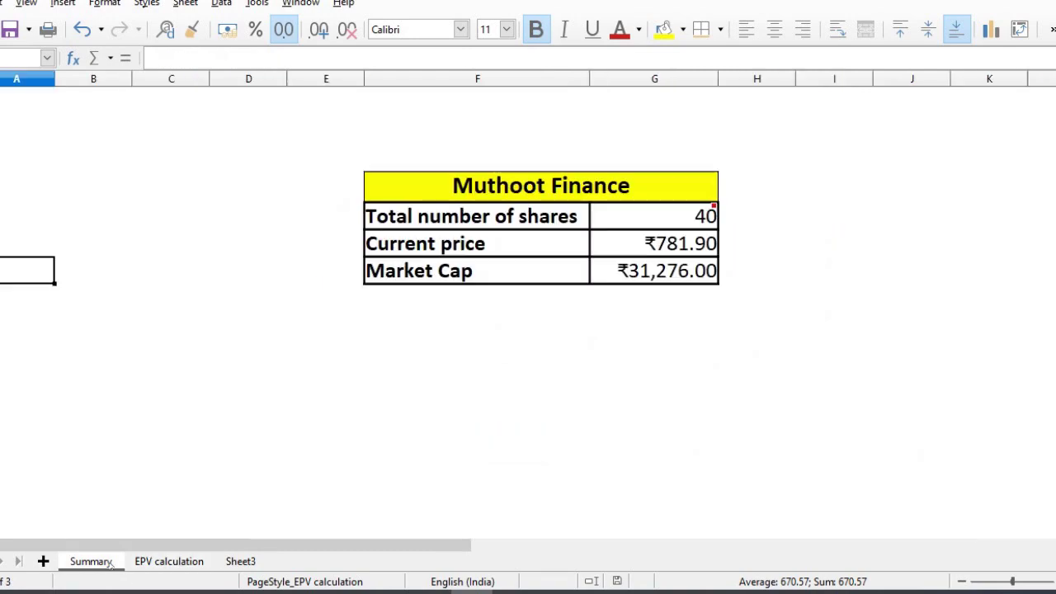
click(165, 563)
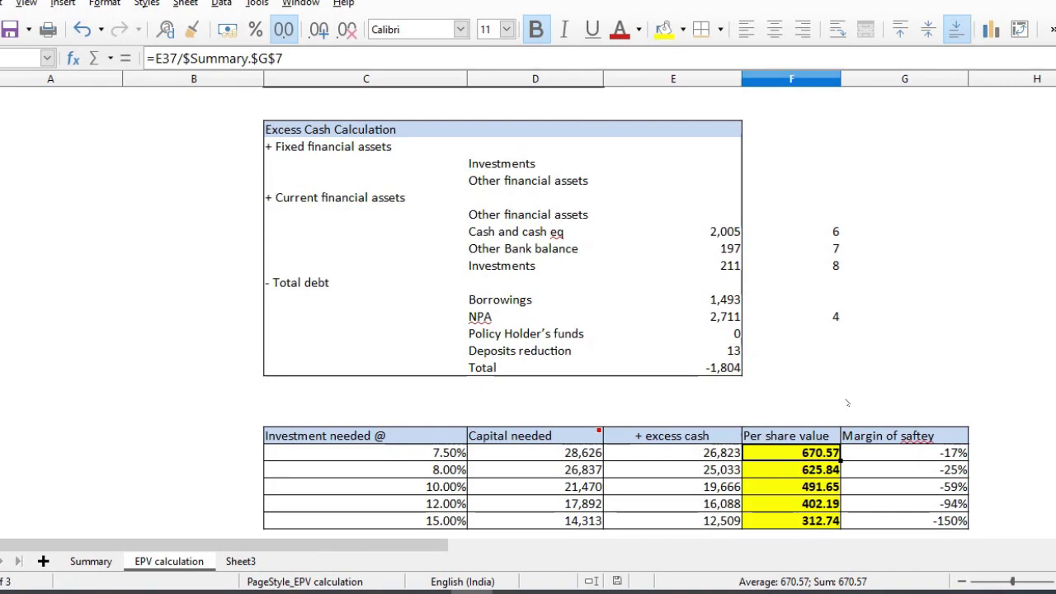
- Check the NPA formula against Note 7: Loans in the annual report, highlighting the Gold Loan and Total (A) - Net amortised costs
click(715, 321)
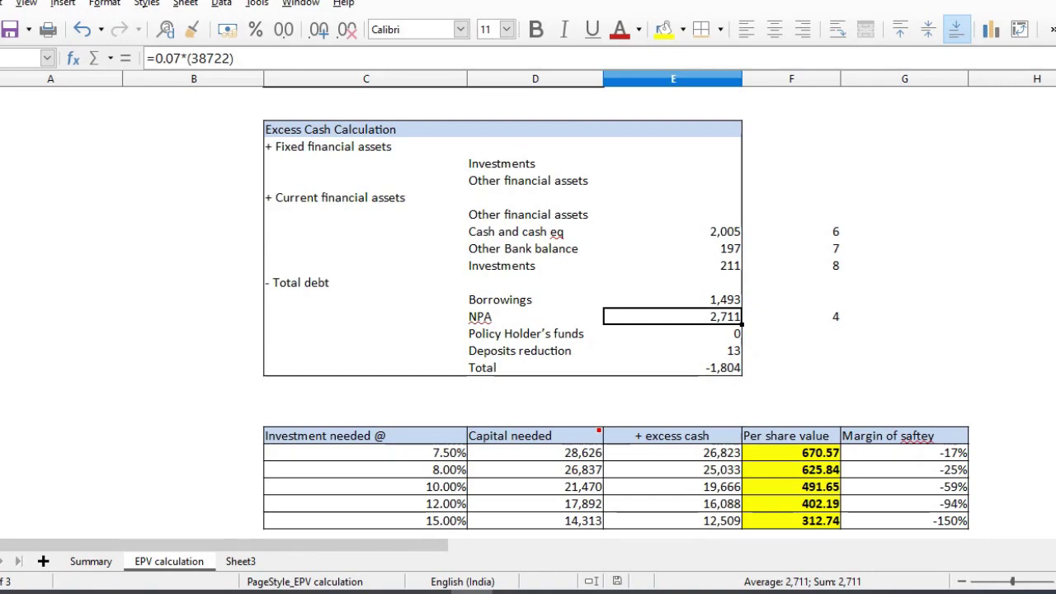
key(alt+Tab)
drag(387, 206, 430, 207)
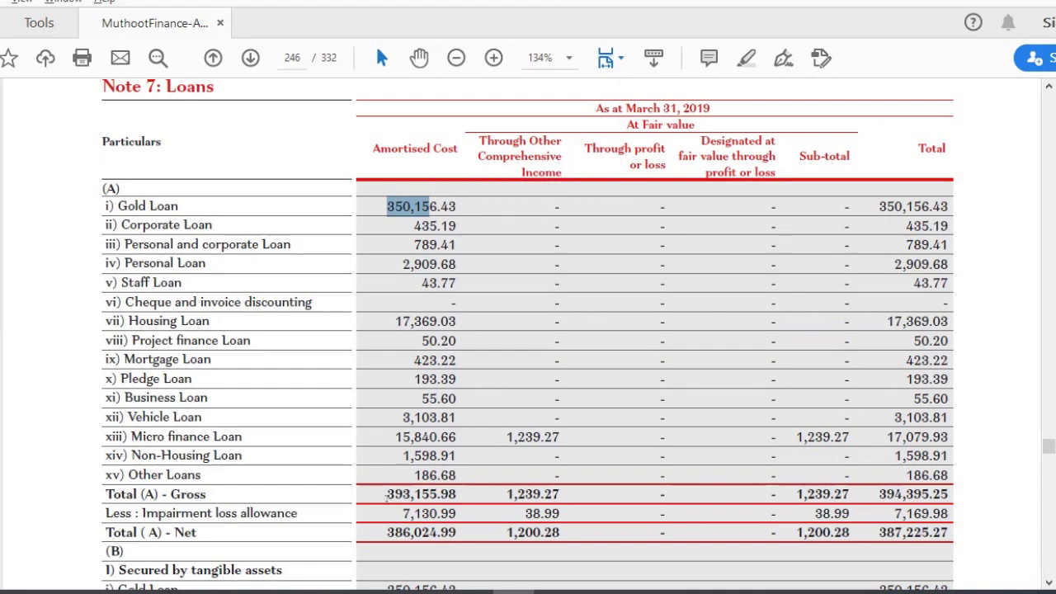
drag(387, 533, 456, 532)
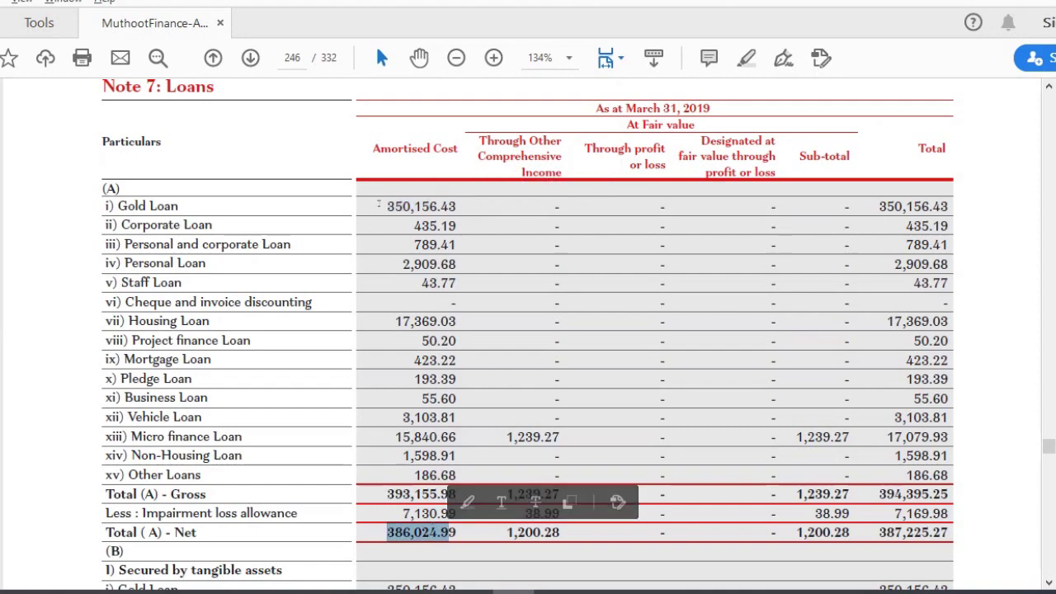
drag(386, 206, 437, 207)
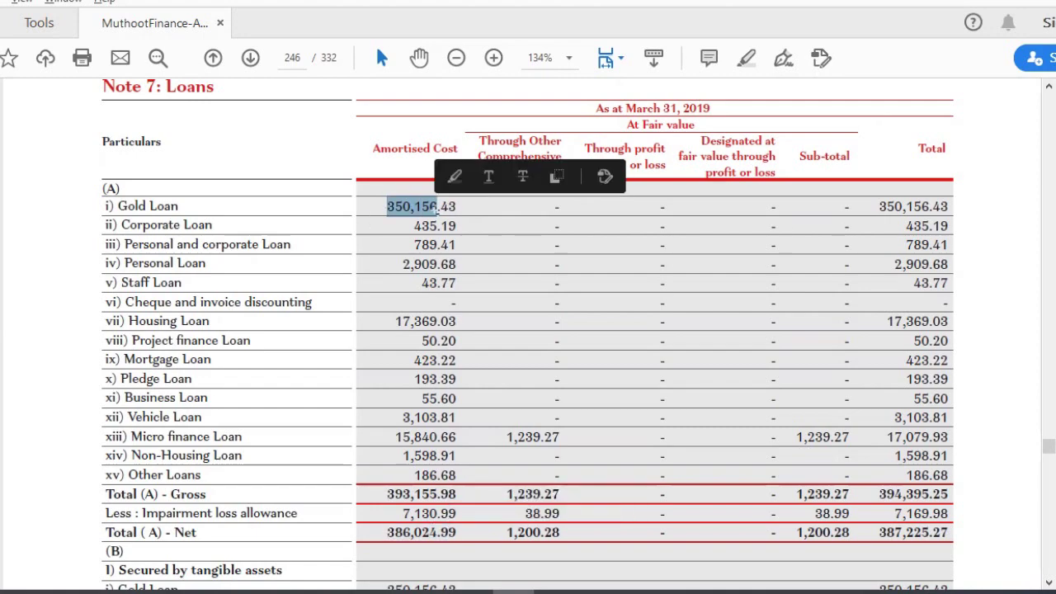
click(1013, 383)
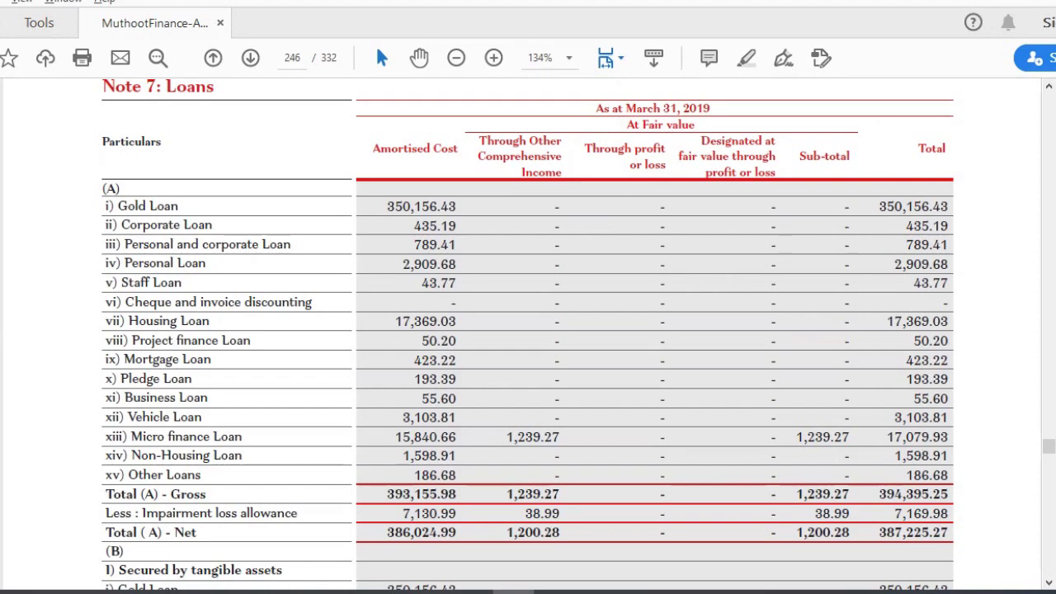
- Switch back to the spreadsheet and inspect the three input values in F7 to F9 on Sheet3
key(alt+Tab)
click(499, 235)
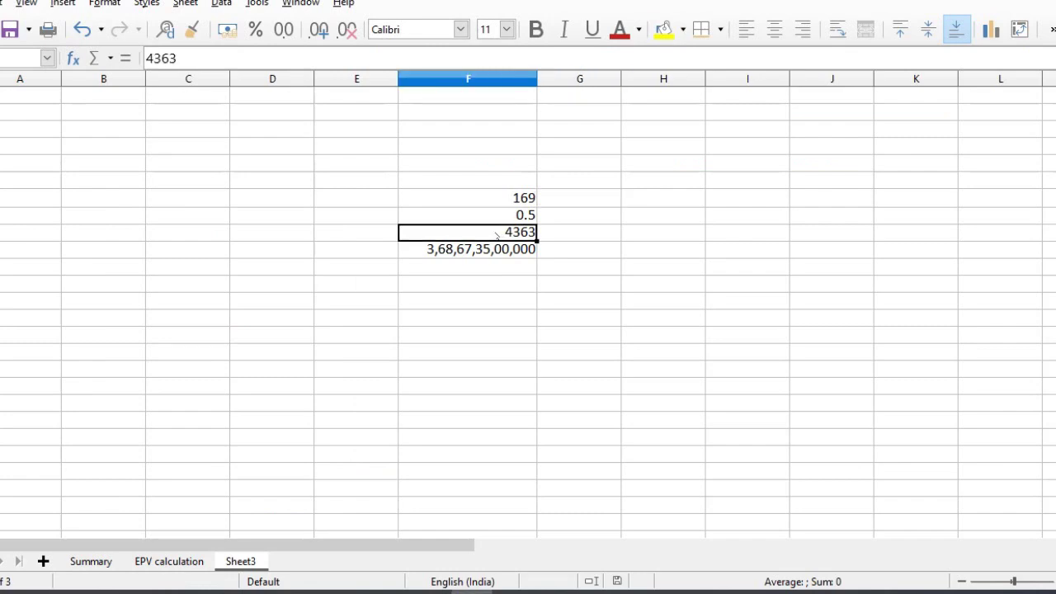
key(shift+space)
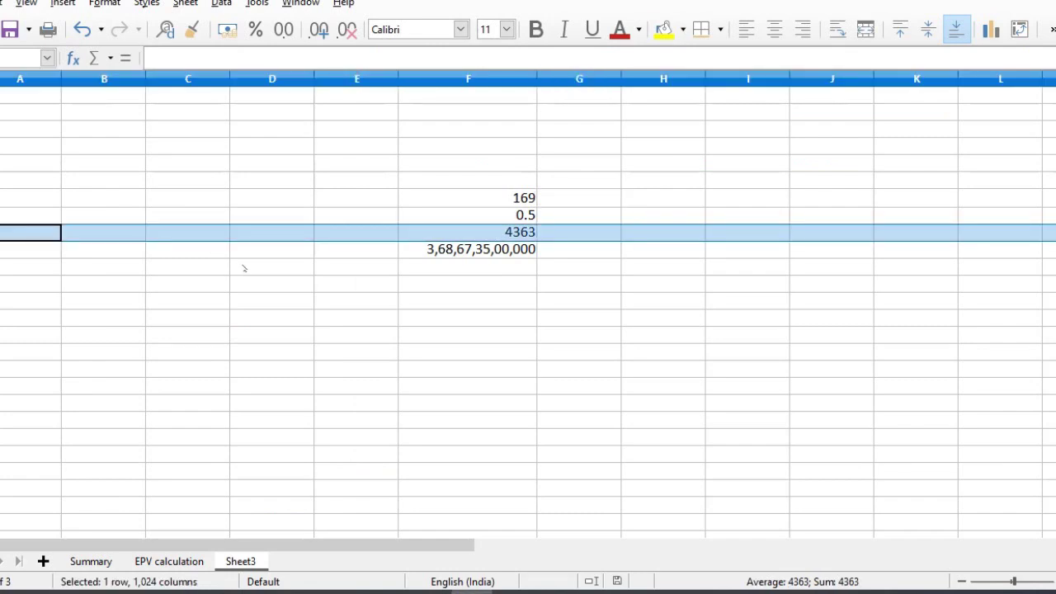
click(509, 215)
click(520, 198)
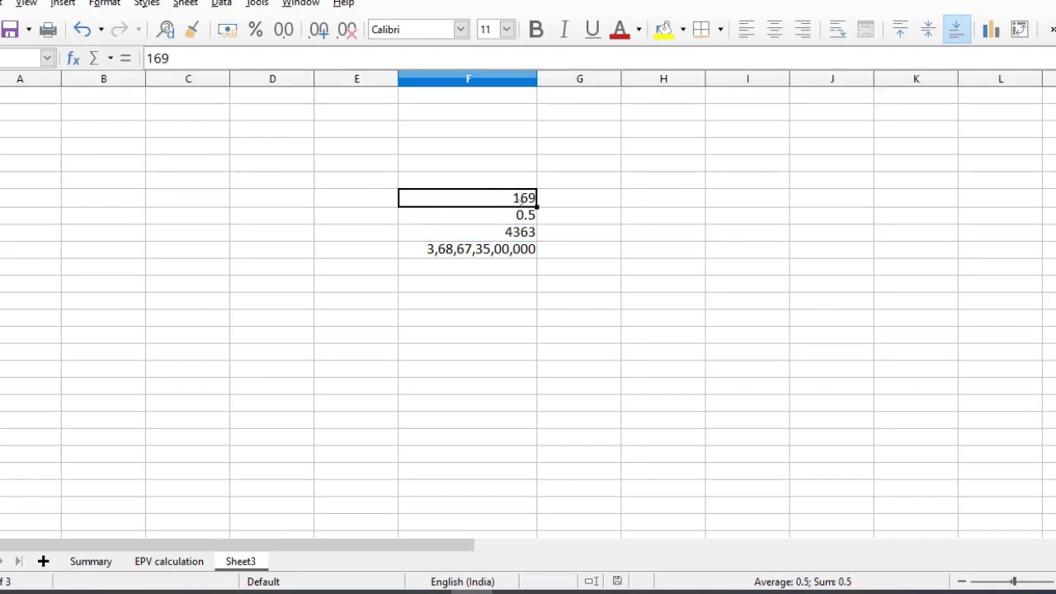
click(518, 218)
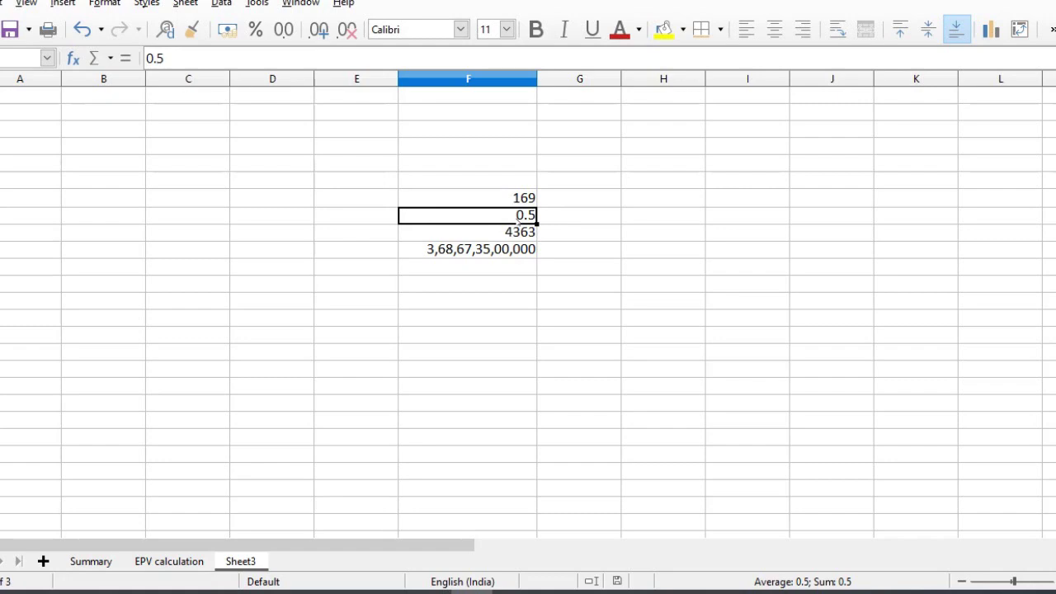
click(518, 236)
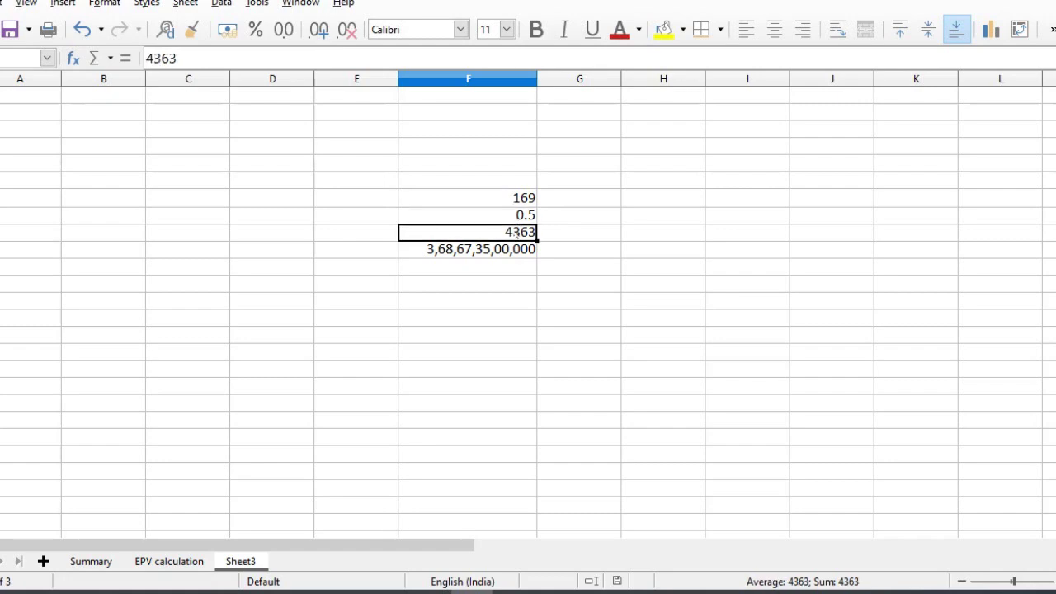
- Trace the F10 product formula on Sheet3 through its inputs, select the whole 0.5 row, and return to the EPV calculation sheet
click(530, 205)
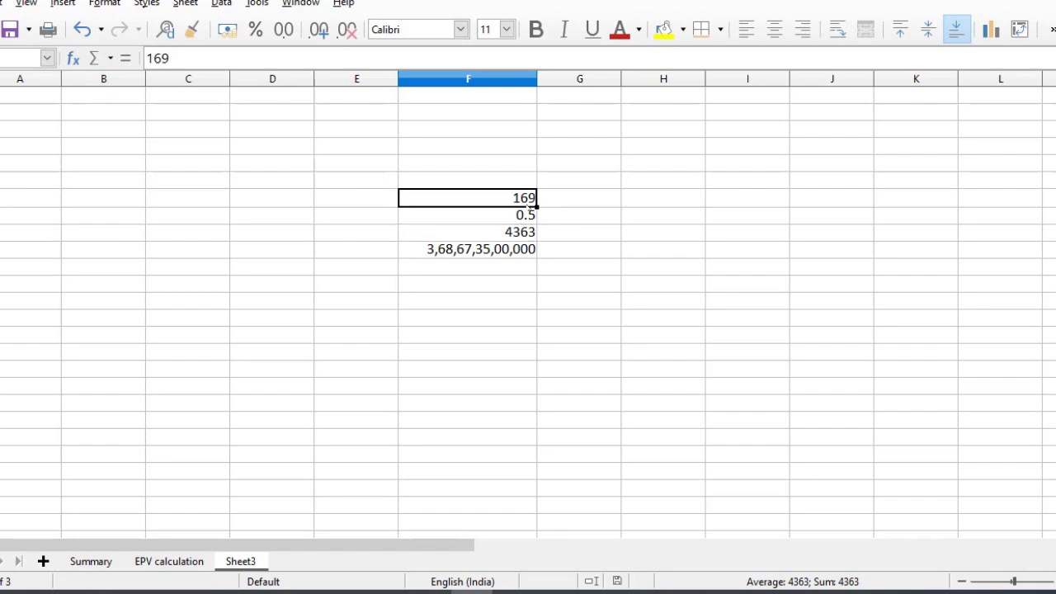
click(511, 221)
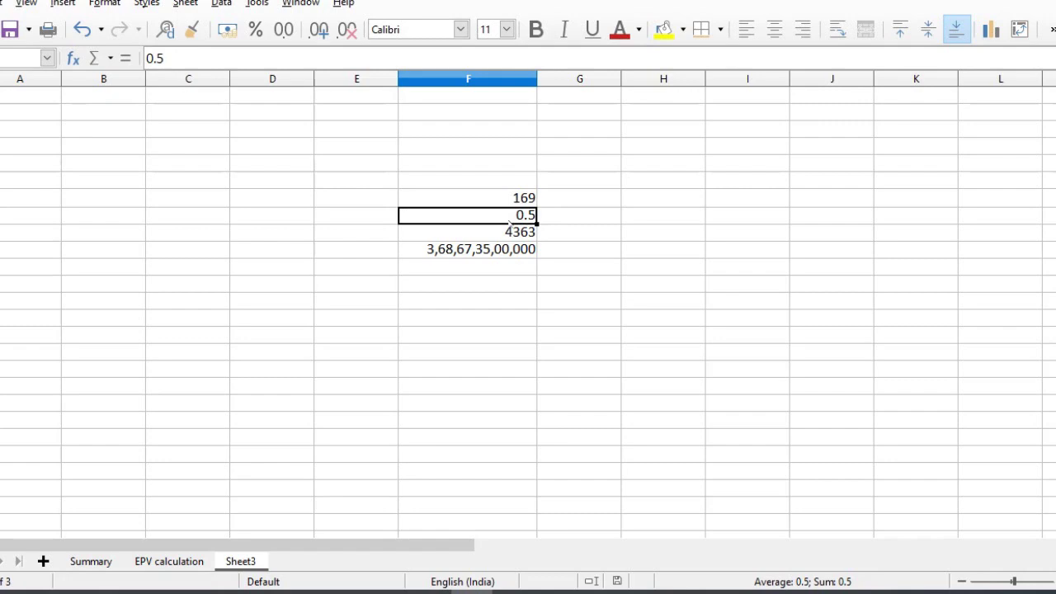
click(503, 237)
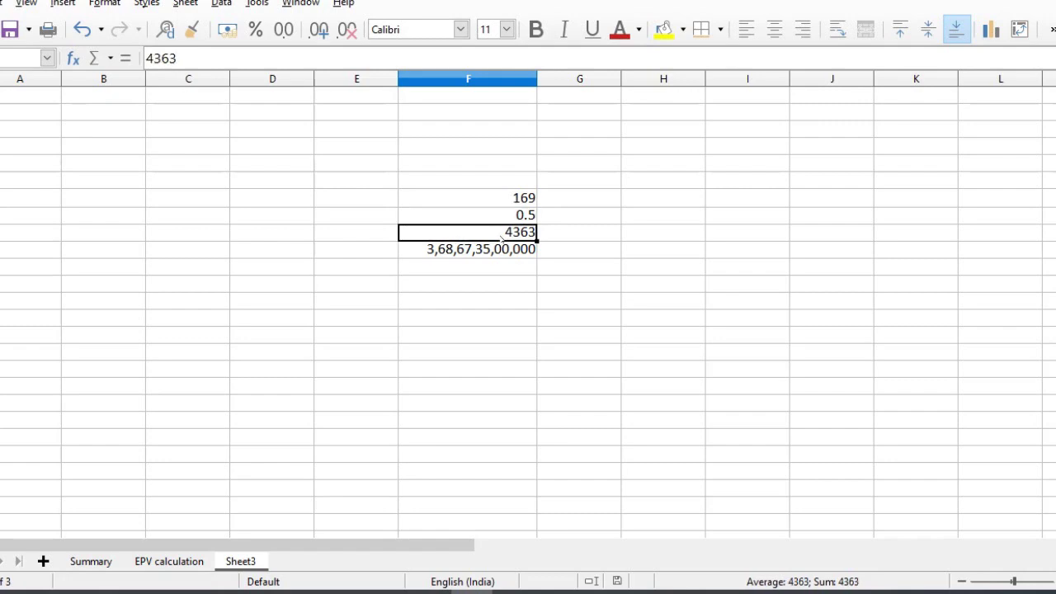
click(495, 254)
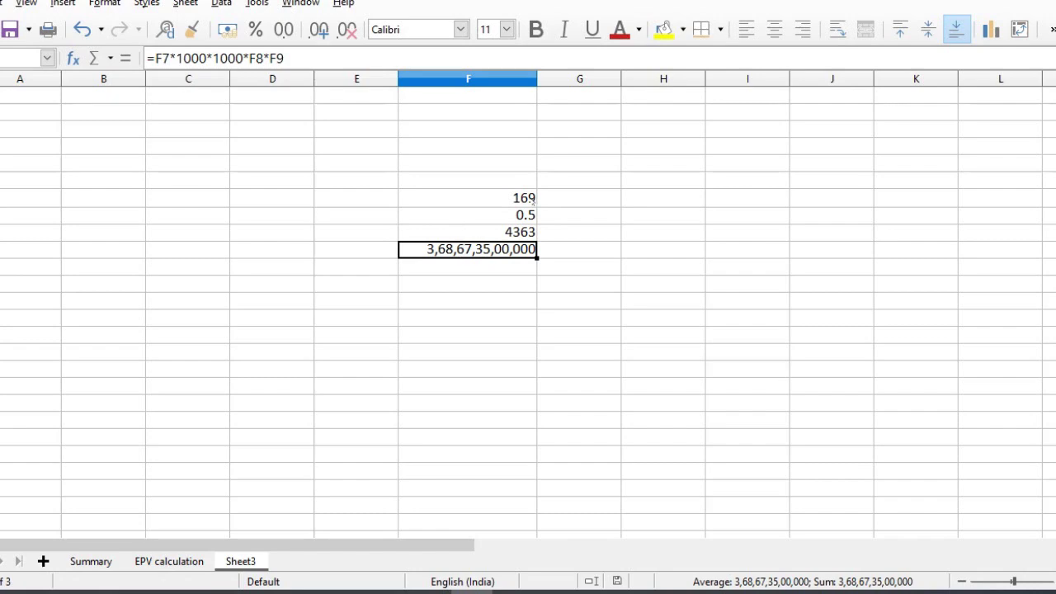
click(533, 201)
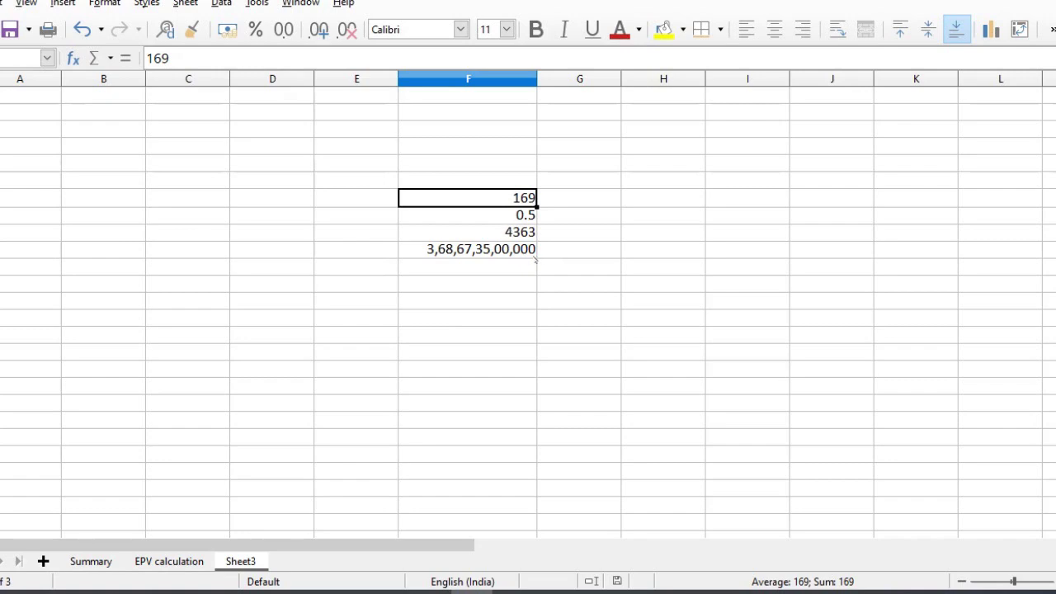
click(535, 258)
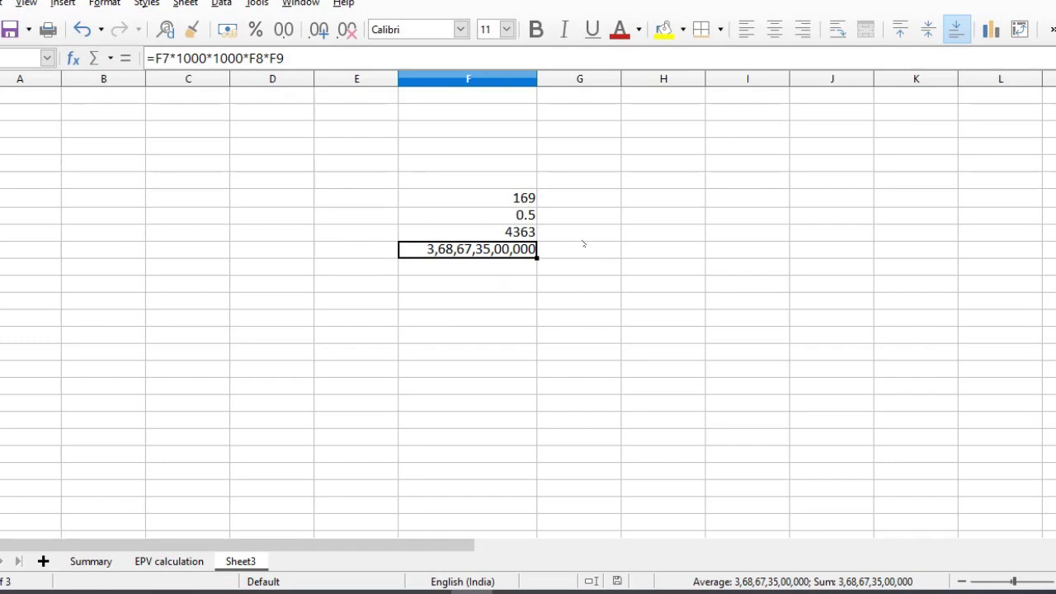
click(520, 220)
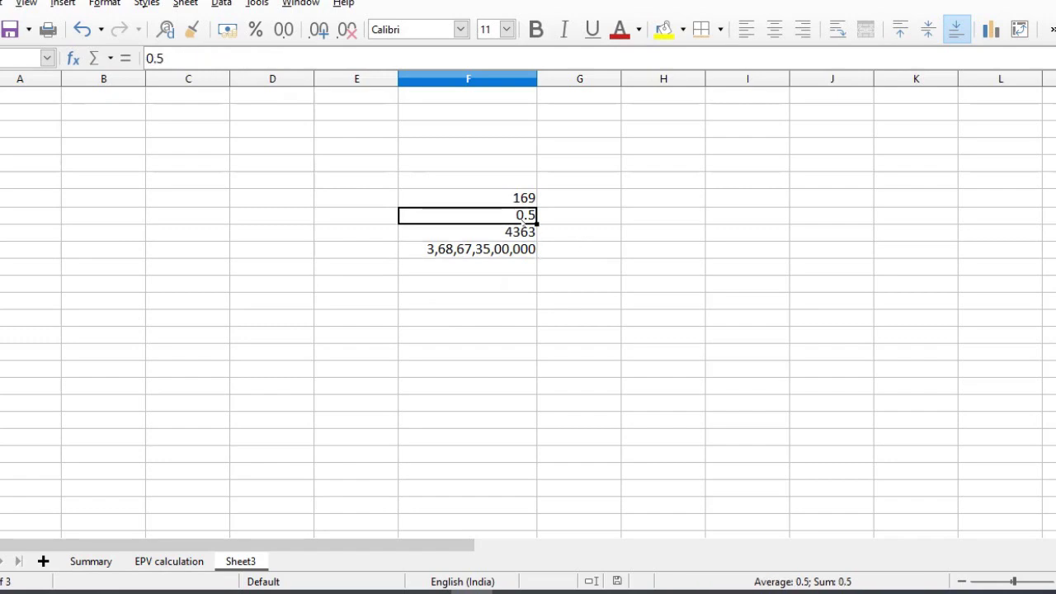
key(shift+space)
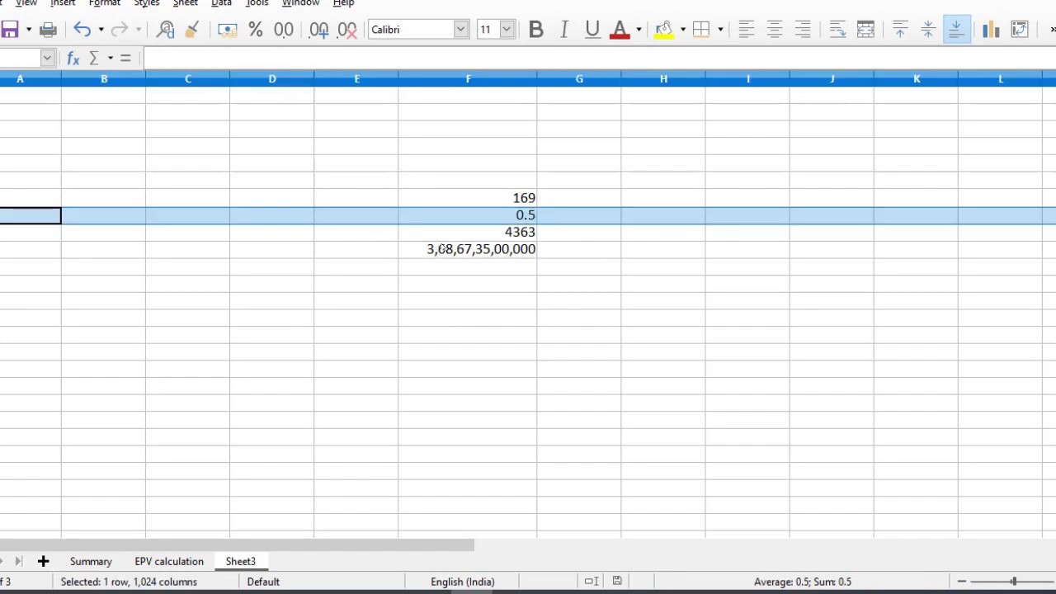
click(169, 561)
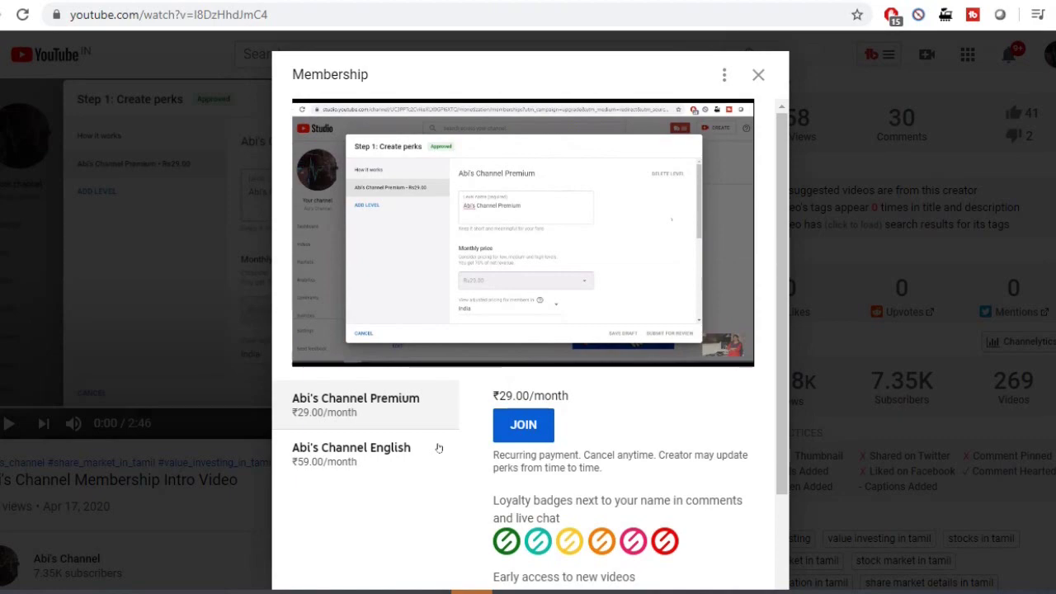
- Compare the Premium and English membership levels in YouTube's Membership dialog, leaving the English level selected
click(381, 456)
click(392, 422)
click(366, 462)
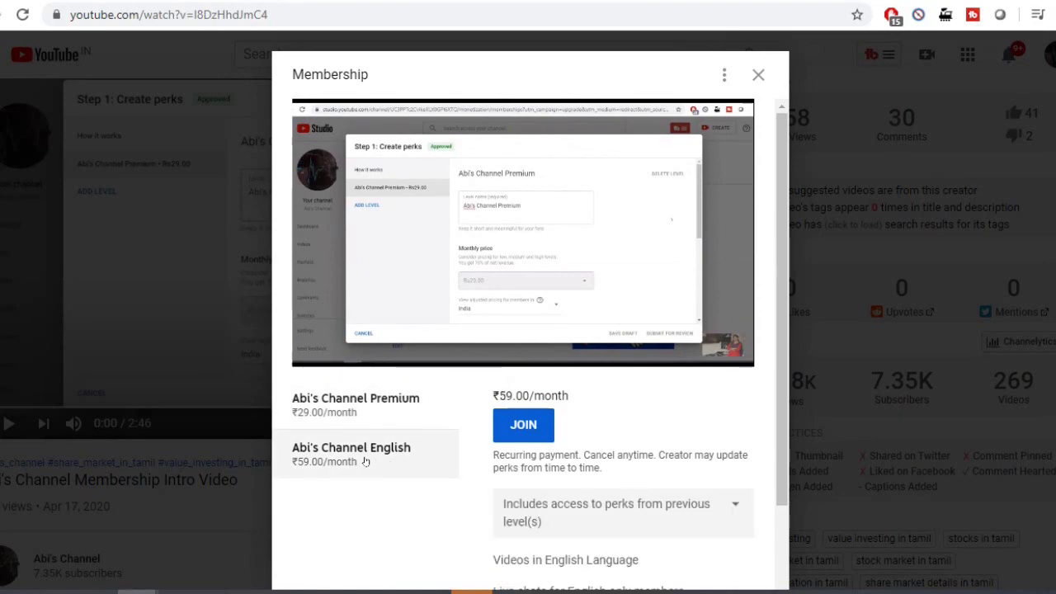